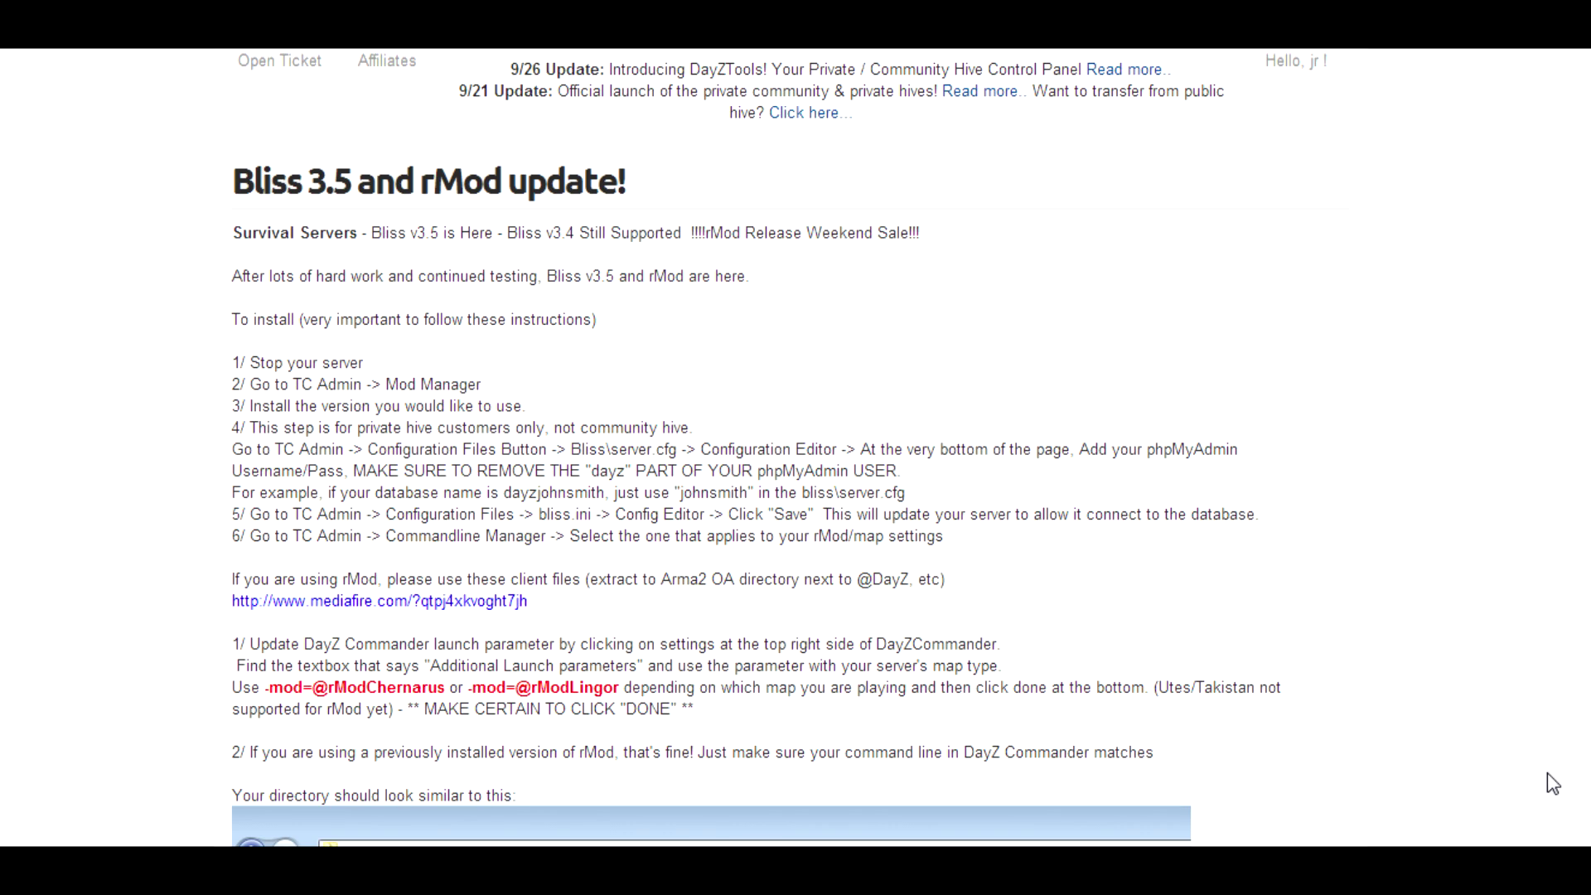
# Download rmod_client_files.zip from the announcement's MediaFire link, open the archive and minimize the other windows.
pyautogui.click(431, 601)
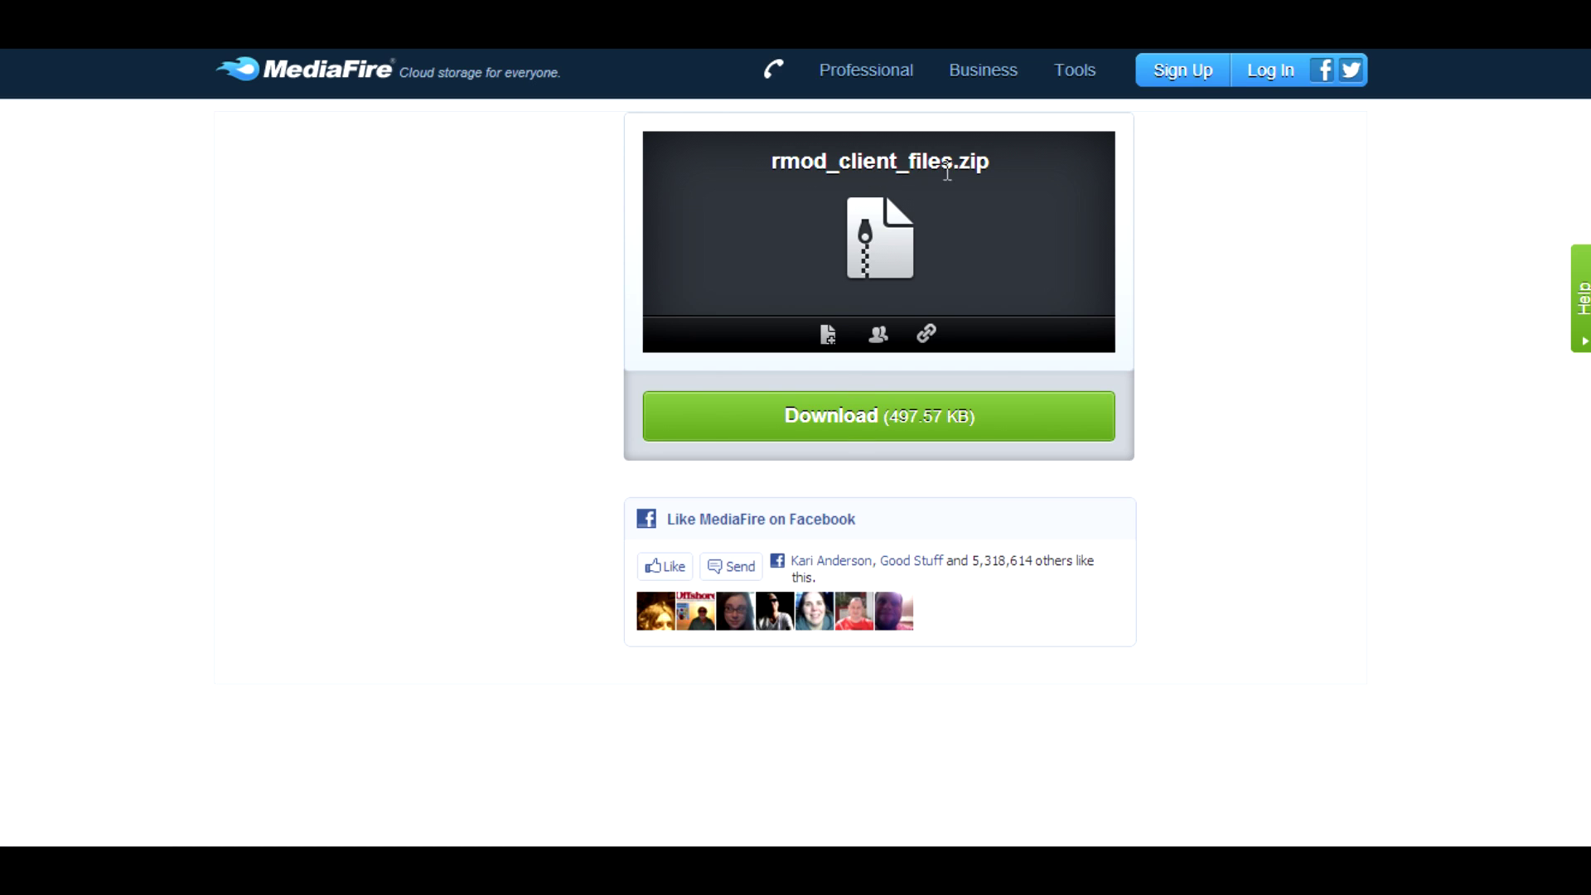
pyautogui.click(814, 423)
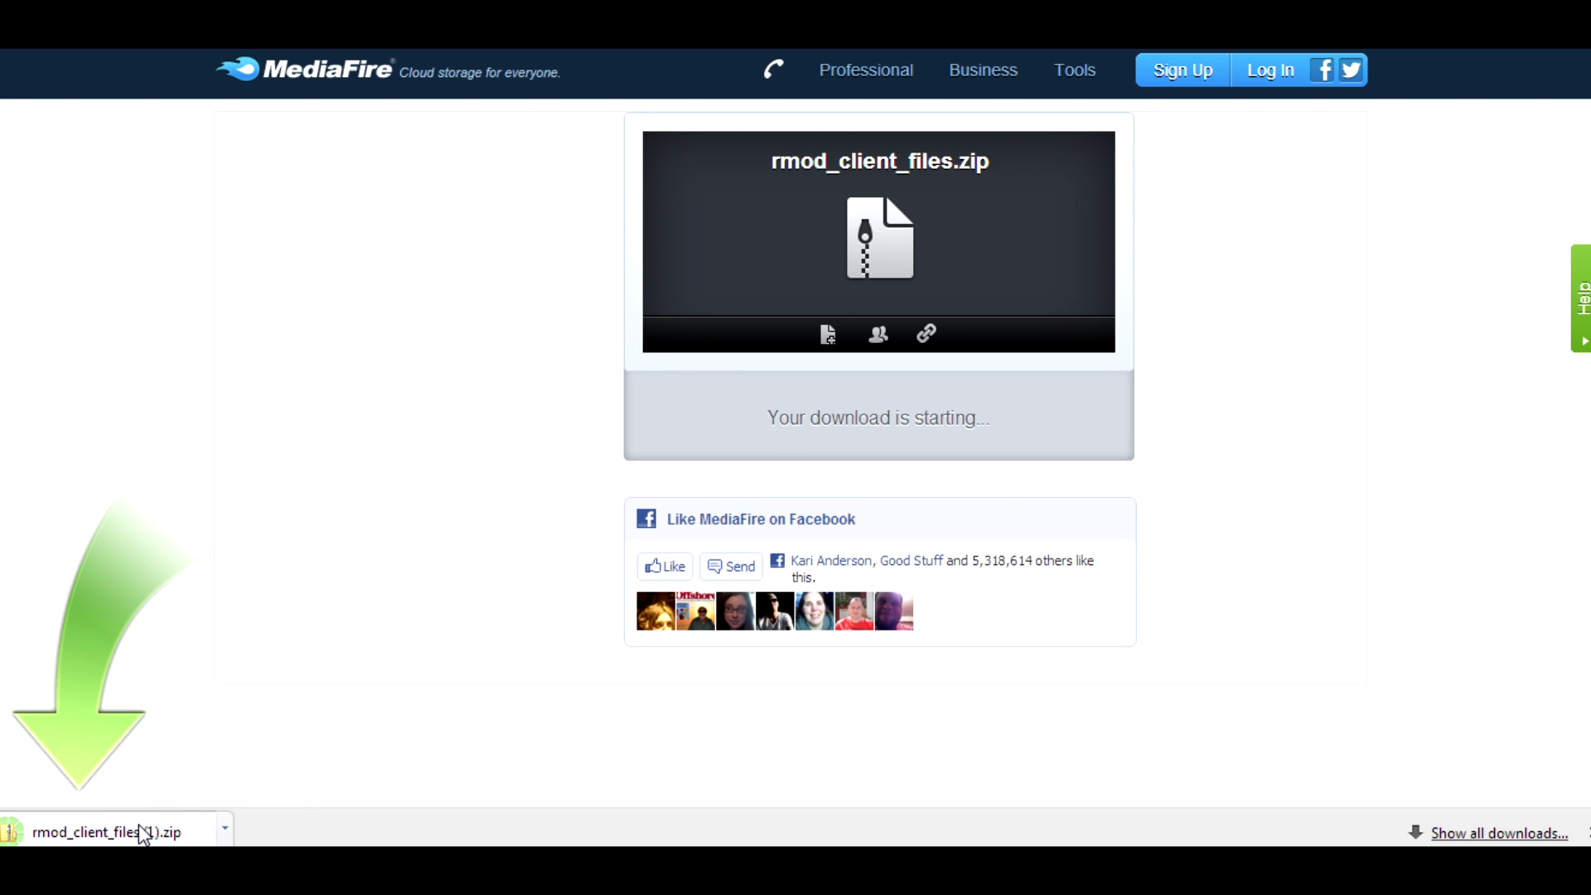
pyautogui.click(138, 824)
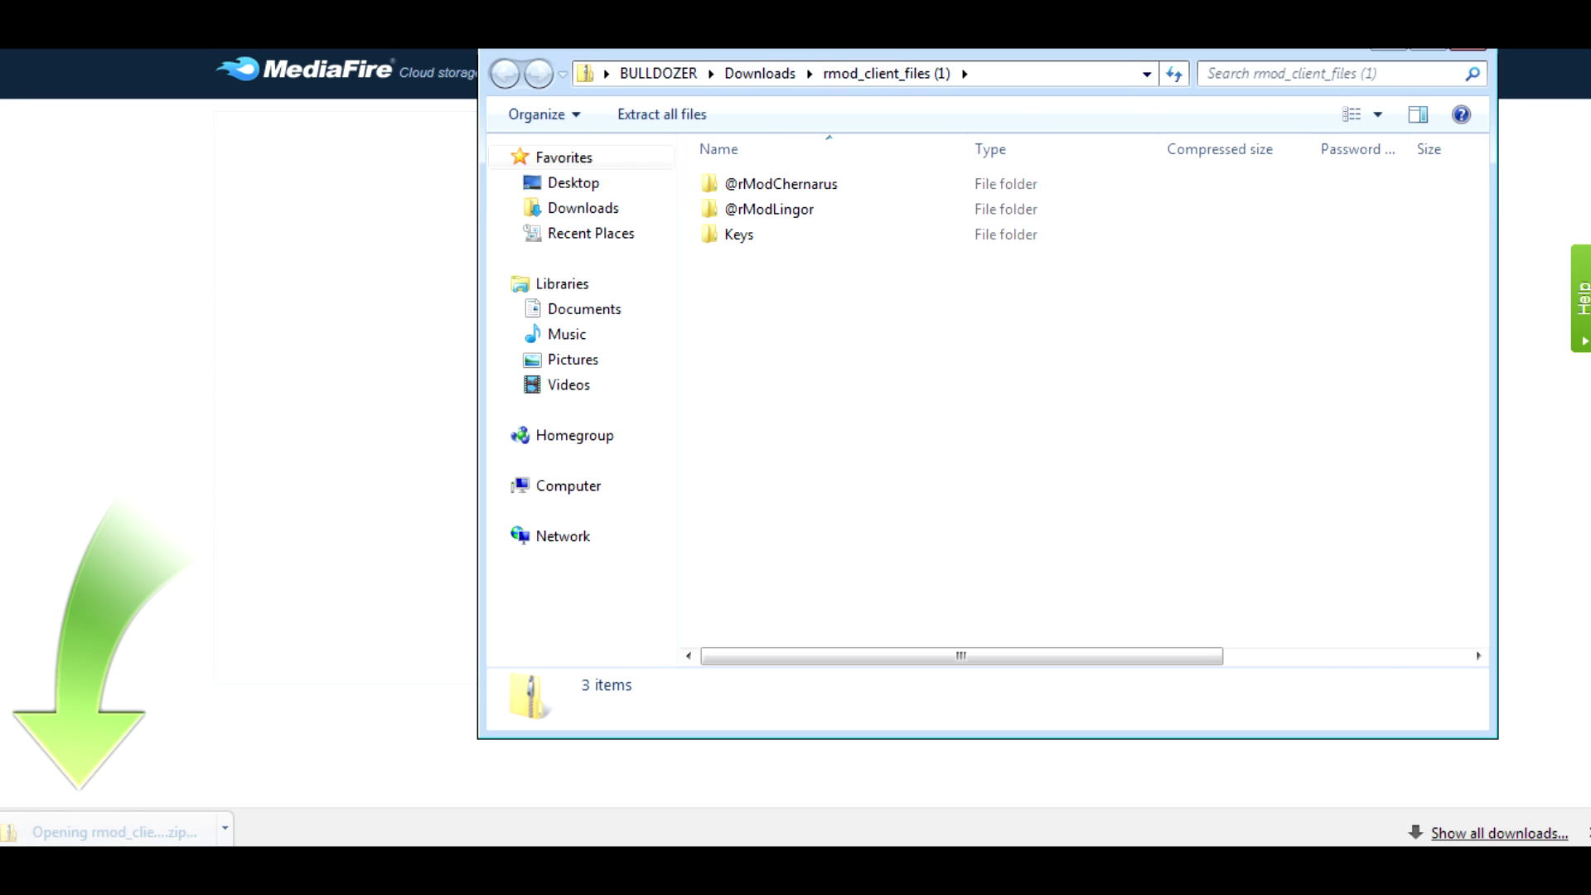
pyautogui.moveTo(986, 52); pyautogui.dragTo(1057, 54)
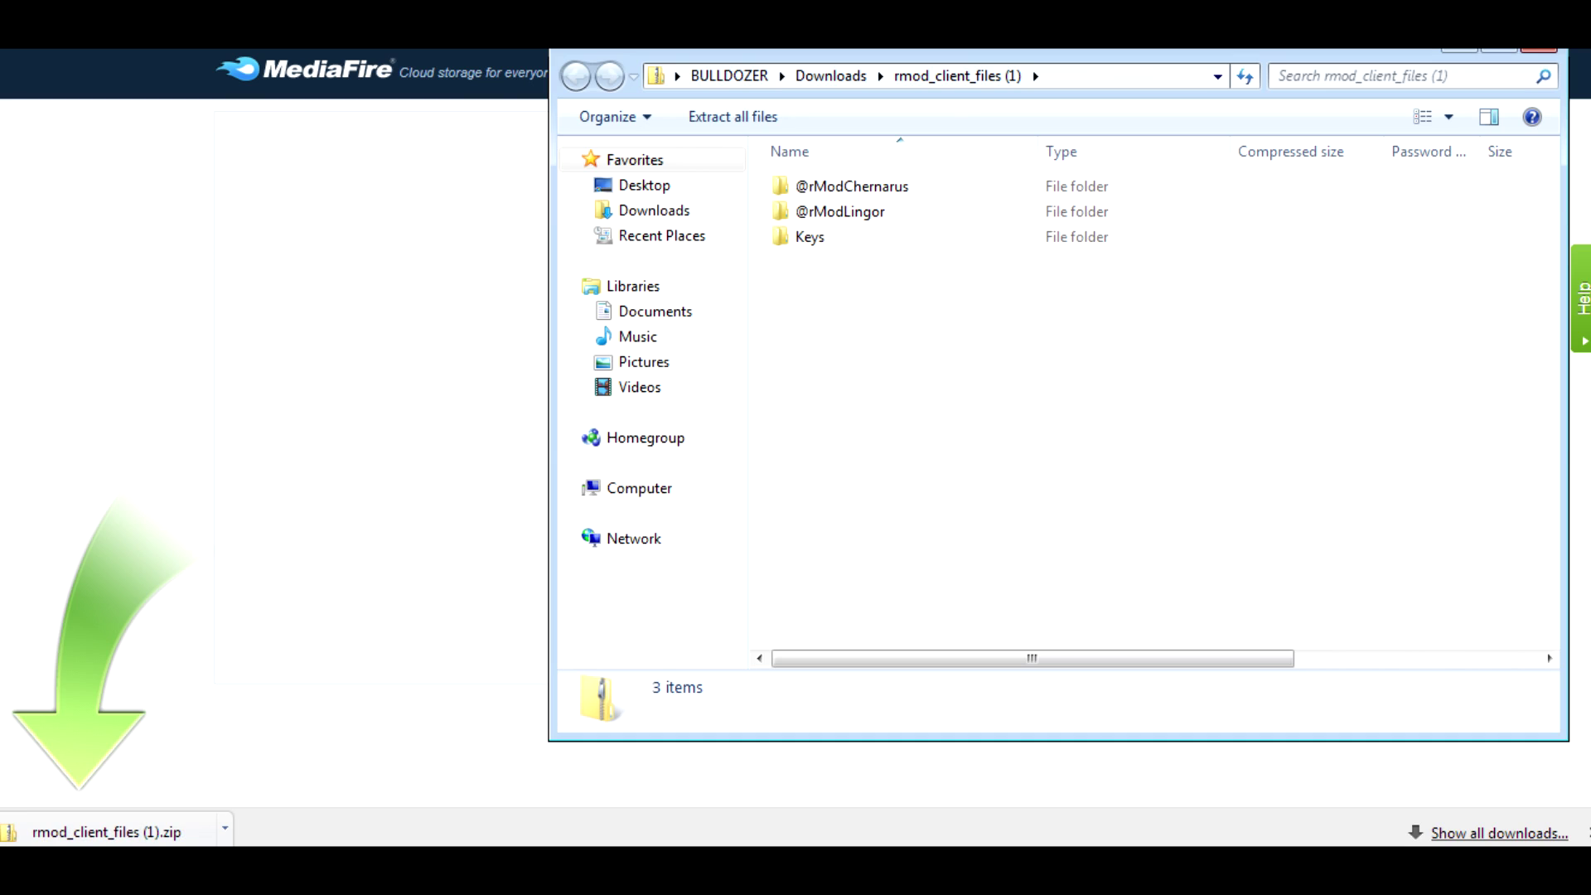
pyautogui.press('super+Home')
pyautogui.moveTo(1058, 53); pyautogui.dragTo(1010, 43)
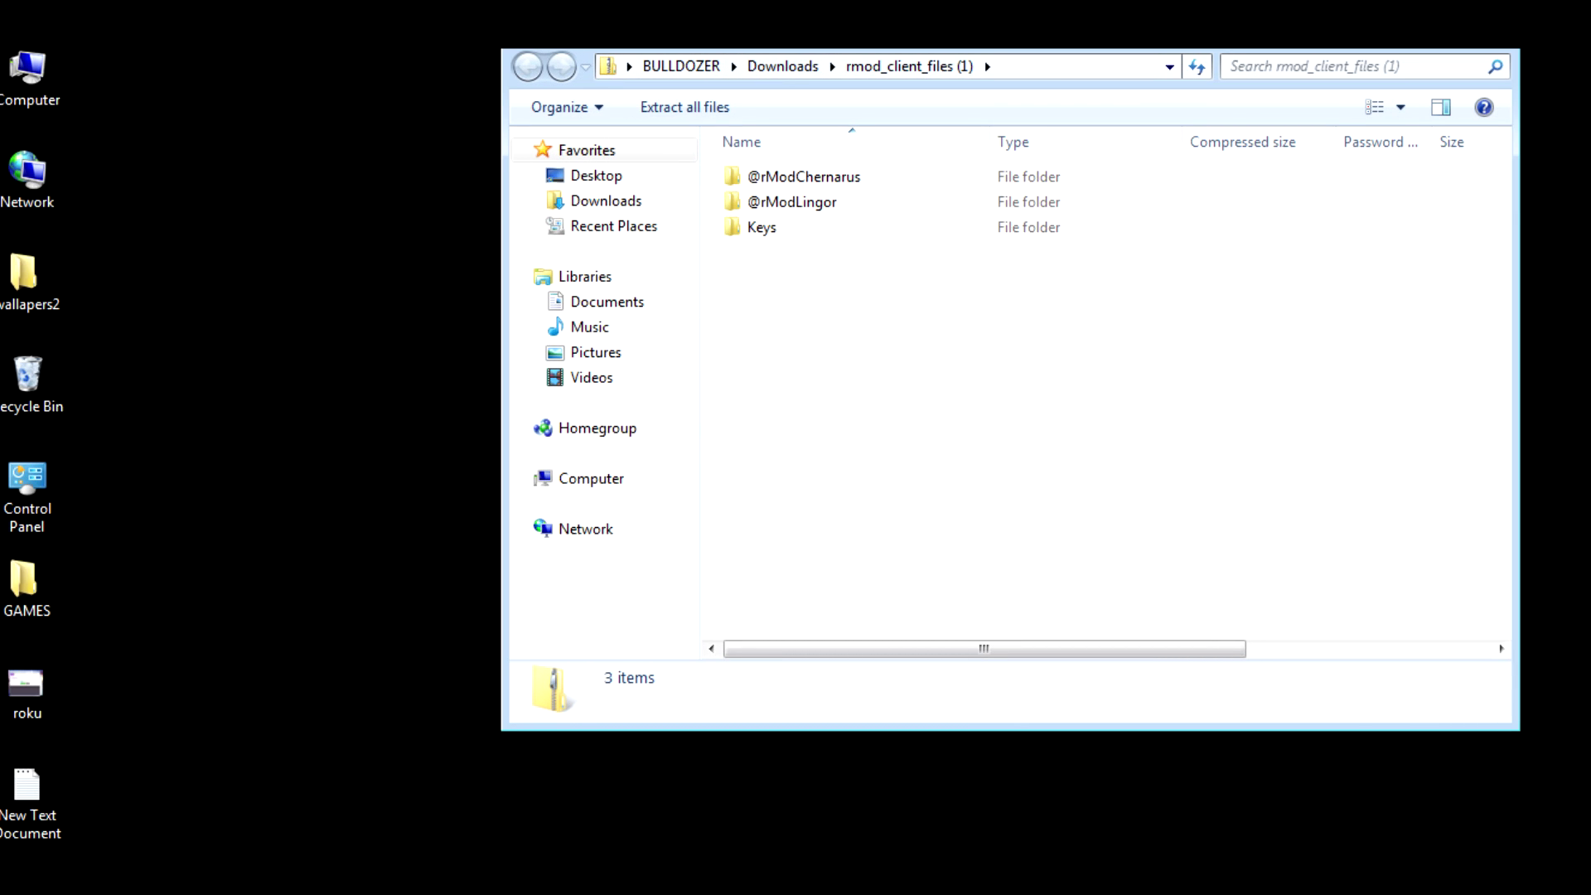
# Open the arma 2 operation arrowhead folder under C:\Program Files (x86)\Steam\steamapps\common in a second window.
pyautogui.rightClick(46, 87)
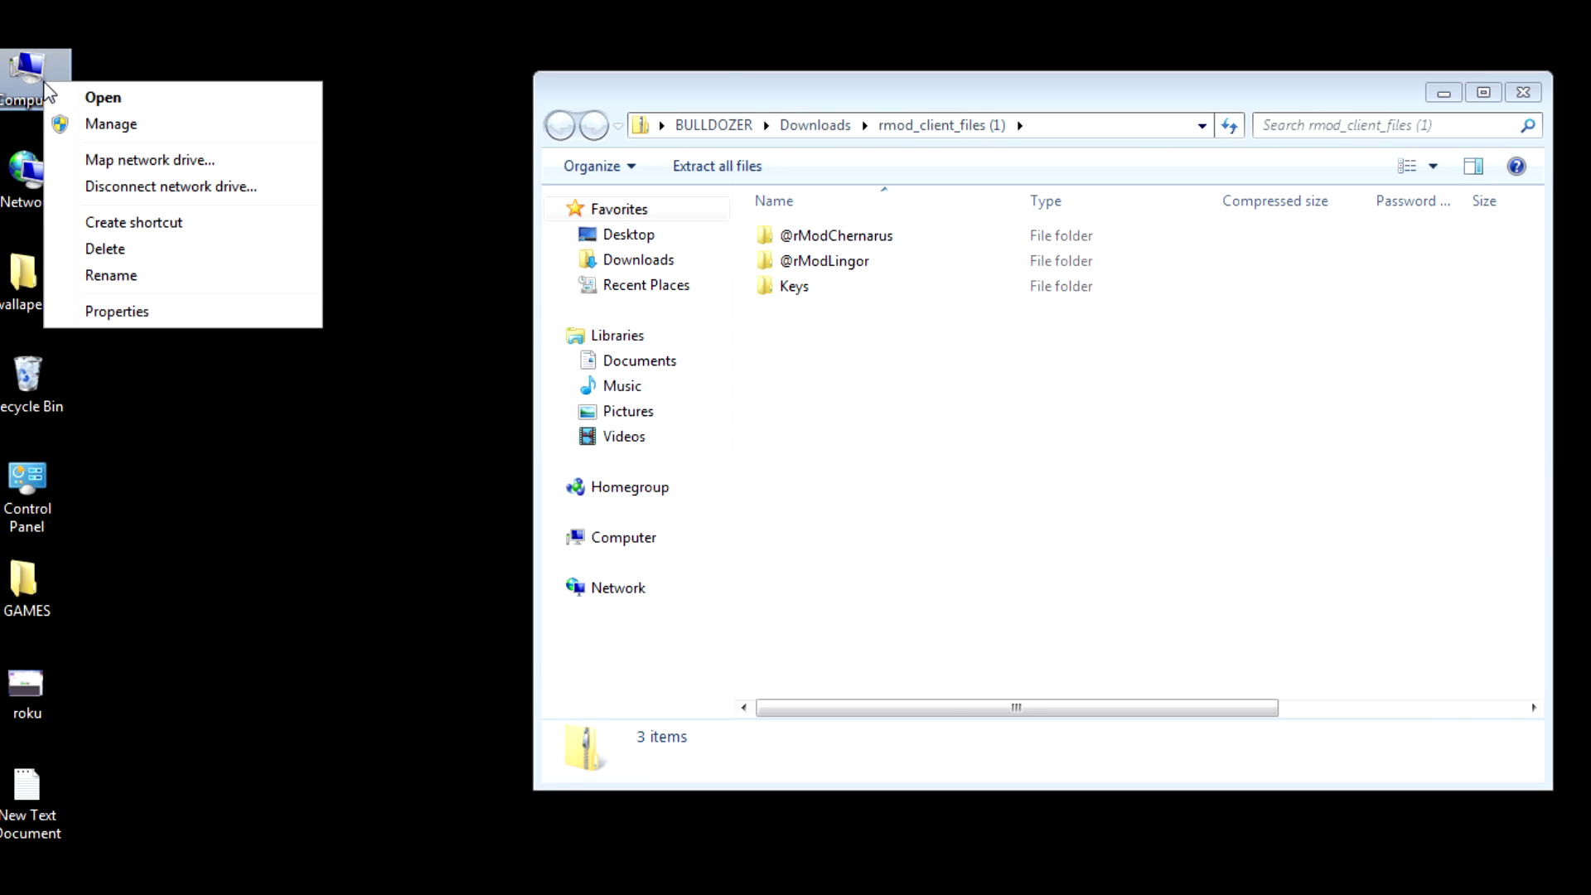
pyautogui.click(101, 100)
pyautogui.doubleClick(887, 281)
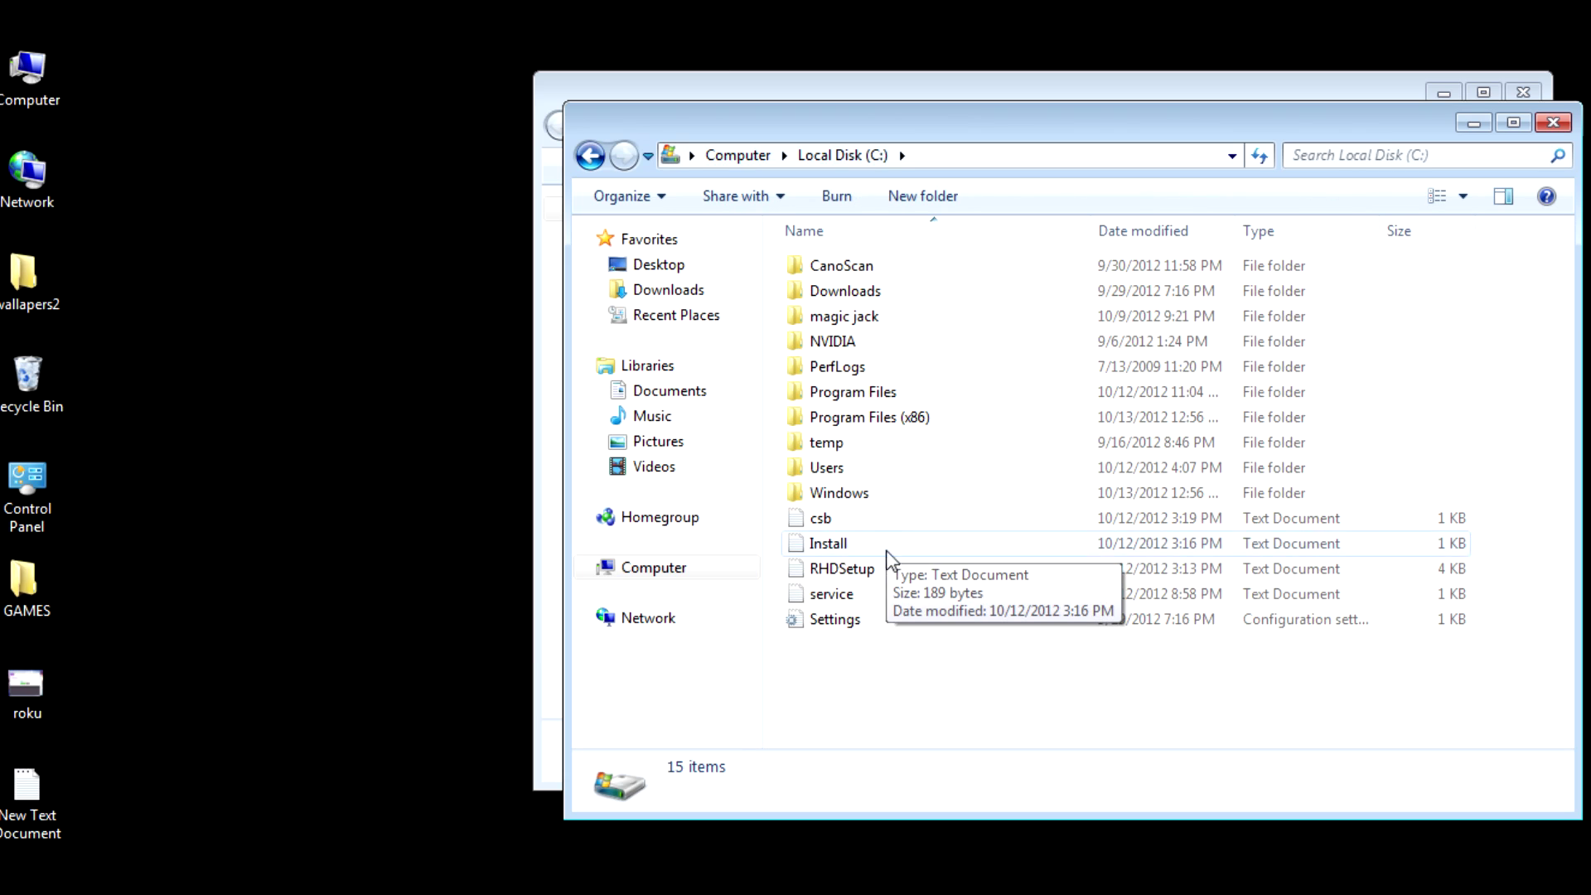
pyautogui.doubleClick(839, 420)
pyautogui.scroll(-4, 838, 420)
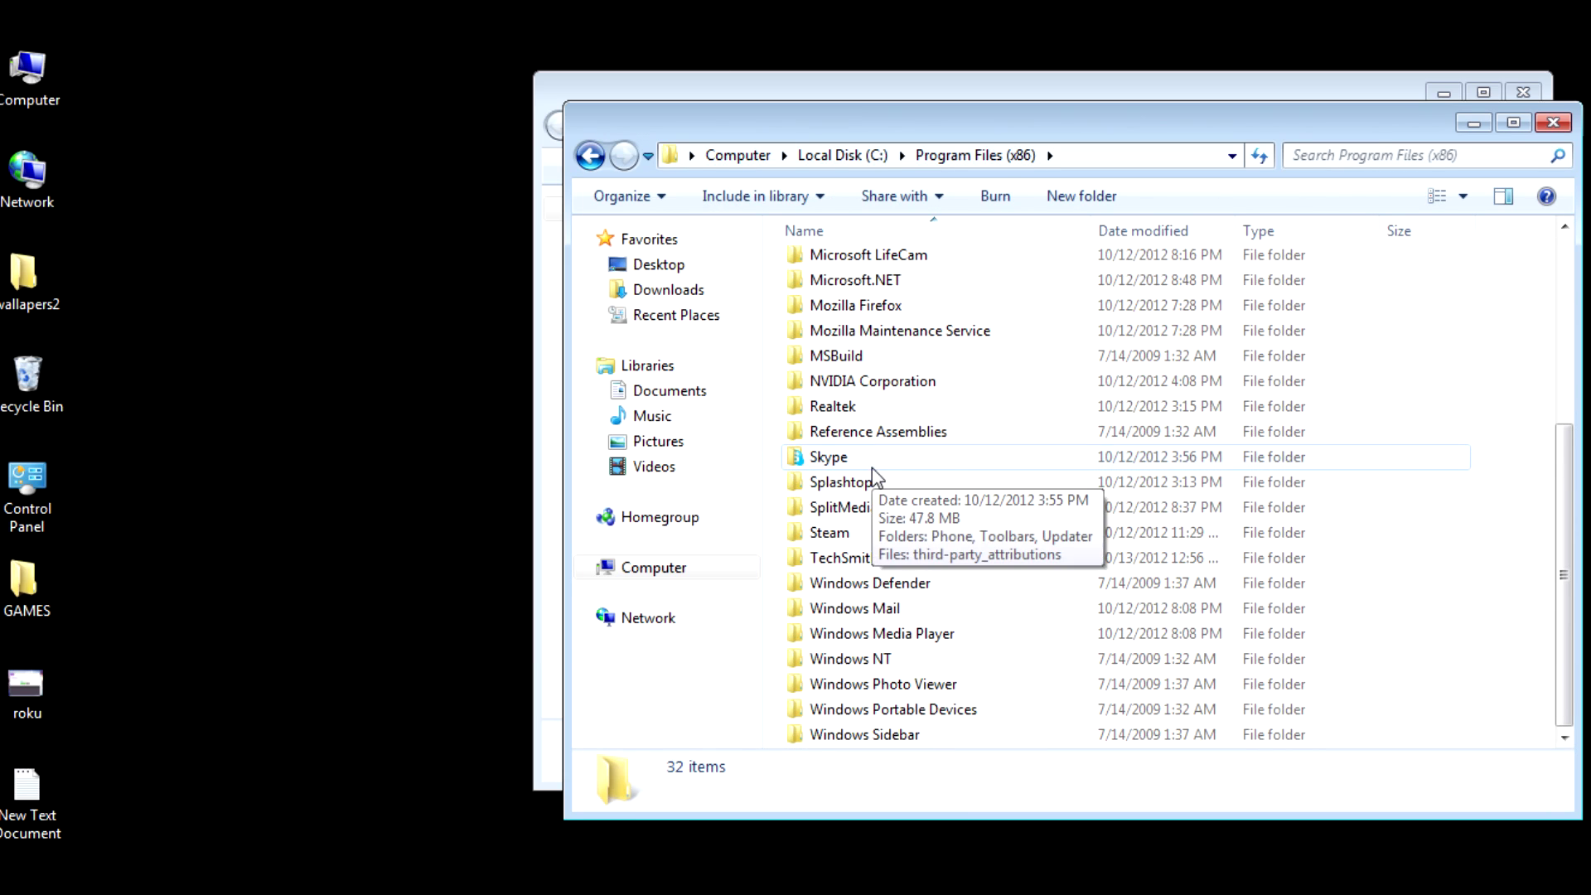
pyautogui.click(824, 535)
pyautogui.doubleClick(825, 534)
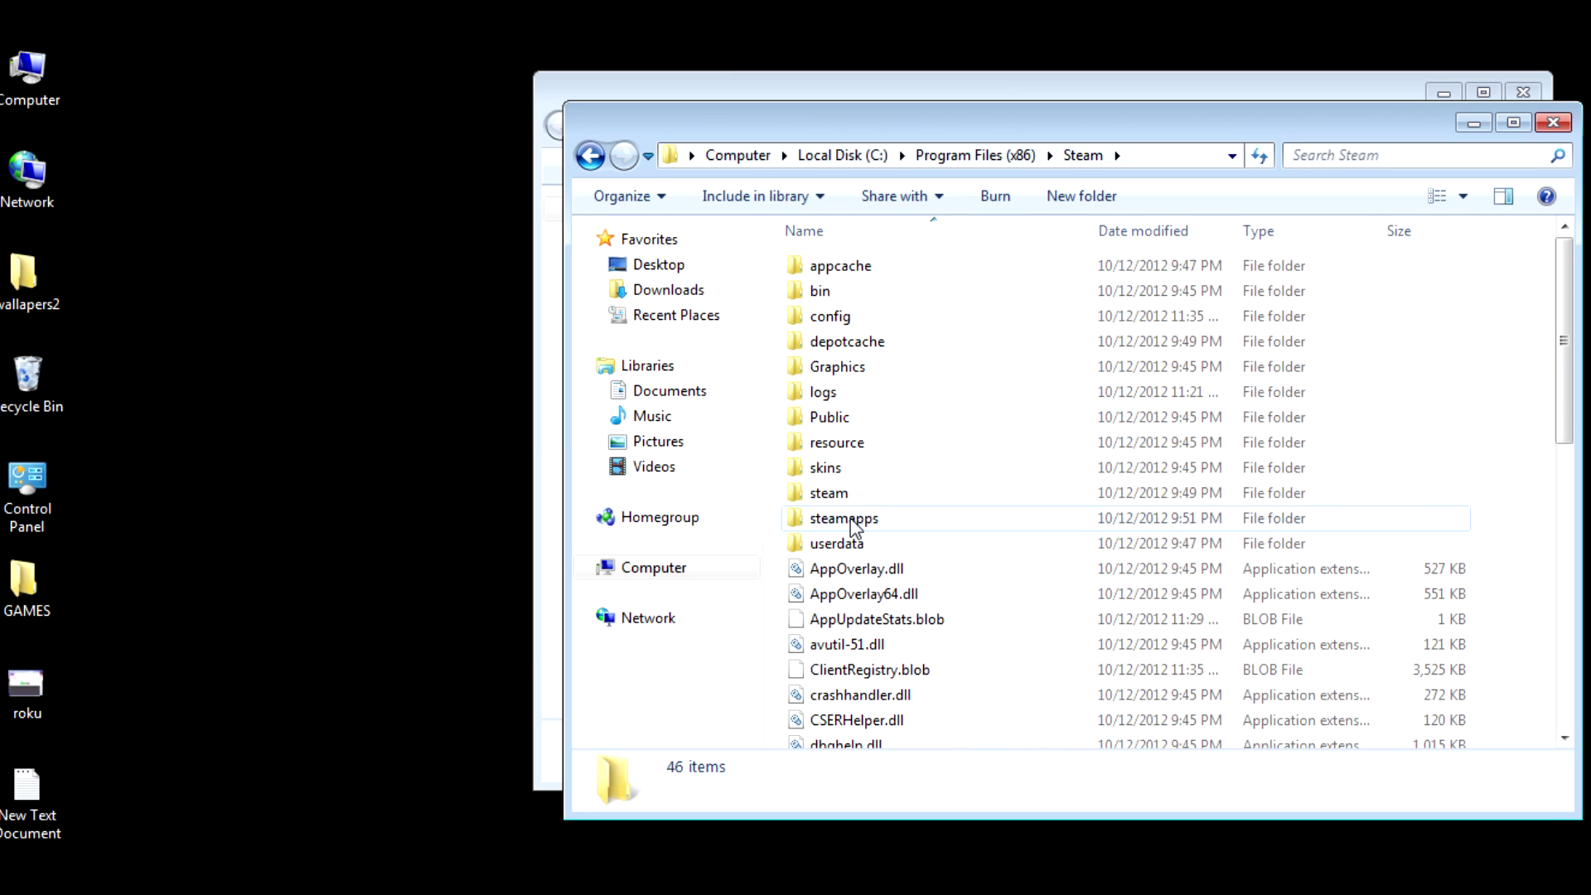
pyautogui.doubleClick(851, 520)
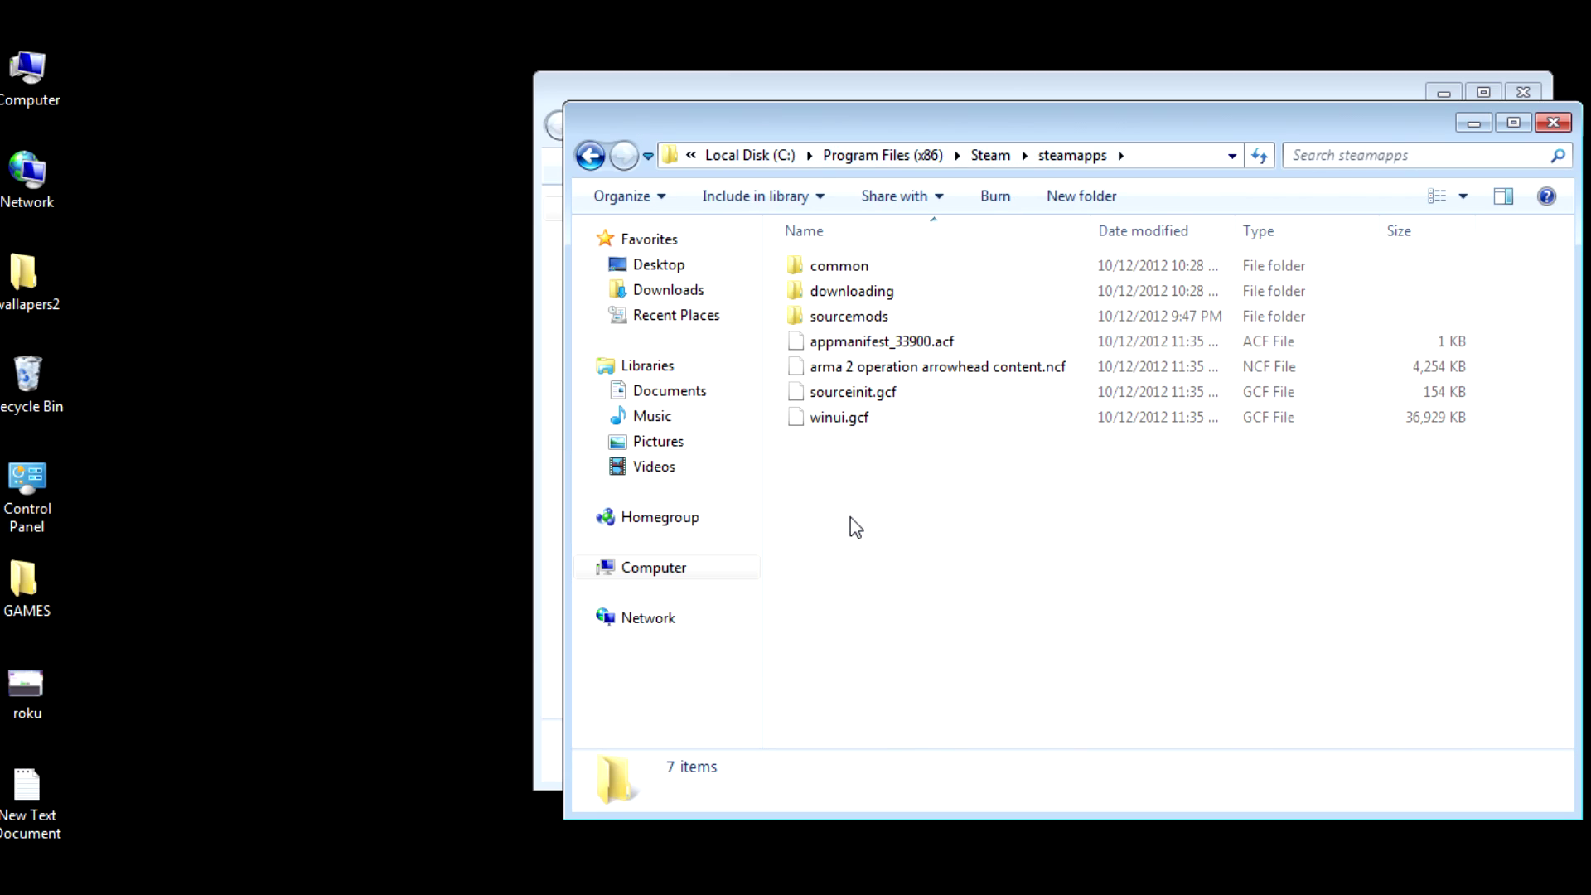
pyautogui.doubleClick(837, 267)
pyautogui.doubleClick(859, 295)
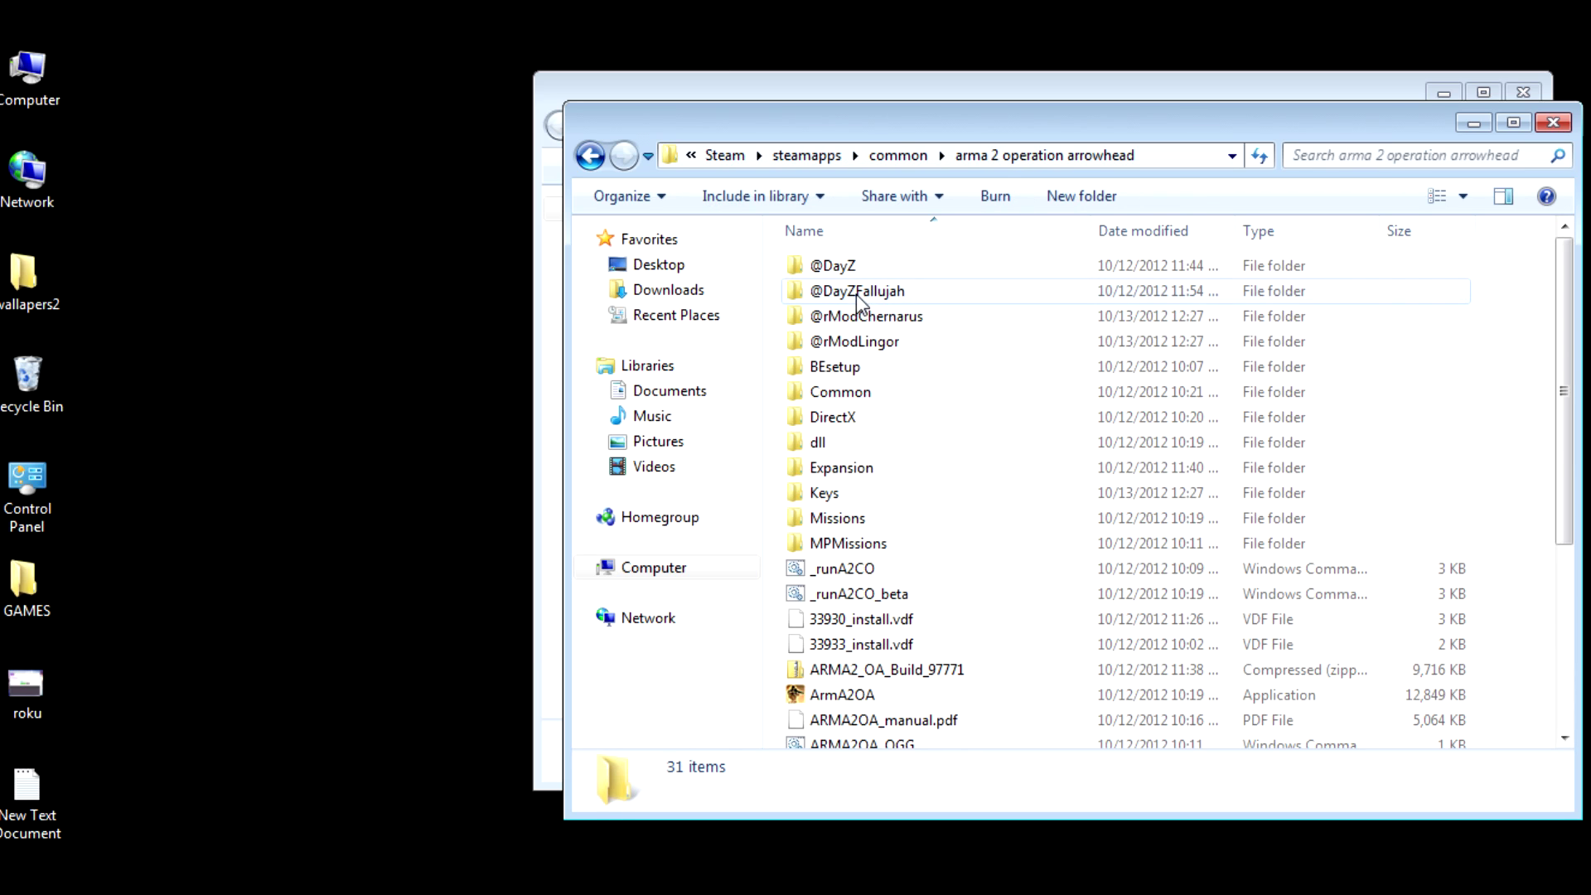
# Arrange the arma 2 operation arrowhead window and the archive window side by side.
pyautogui.moveTo(1036, 121); pyautogui.dragTo(652, 84)
pyautogui.click(1230, 88)
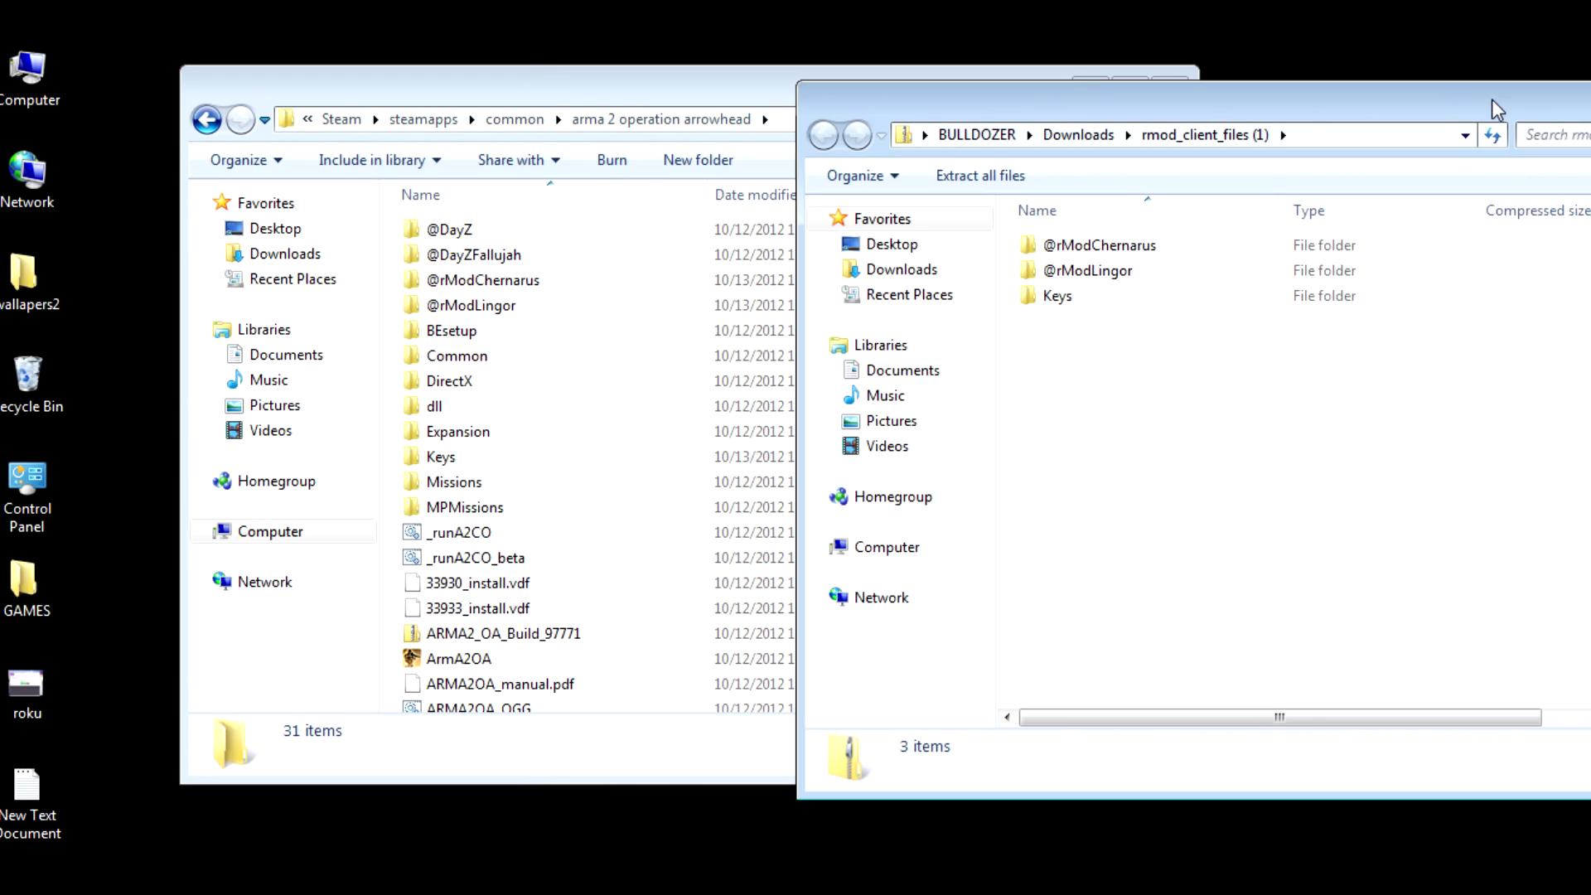
pyautogui.moveTo(1156, 104); pyautogui.dragTo(1390, 116)
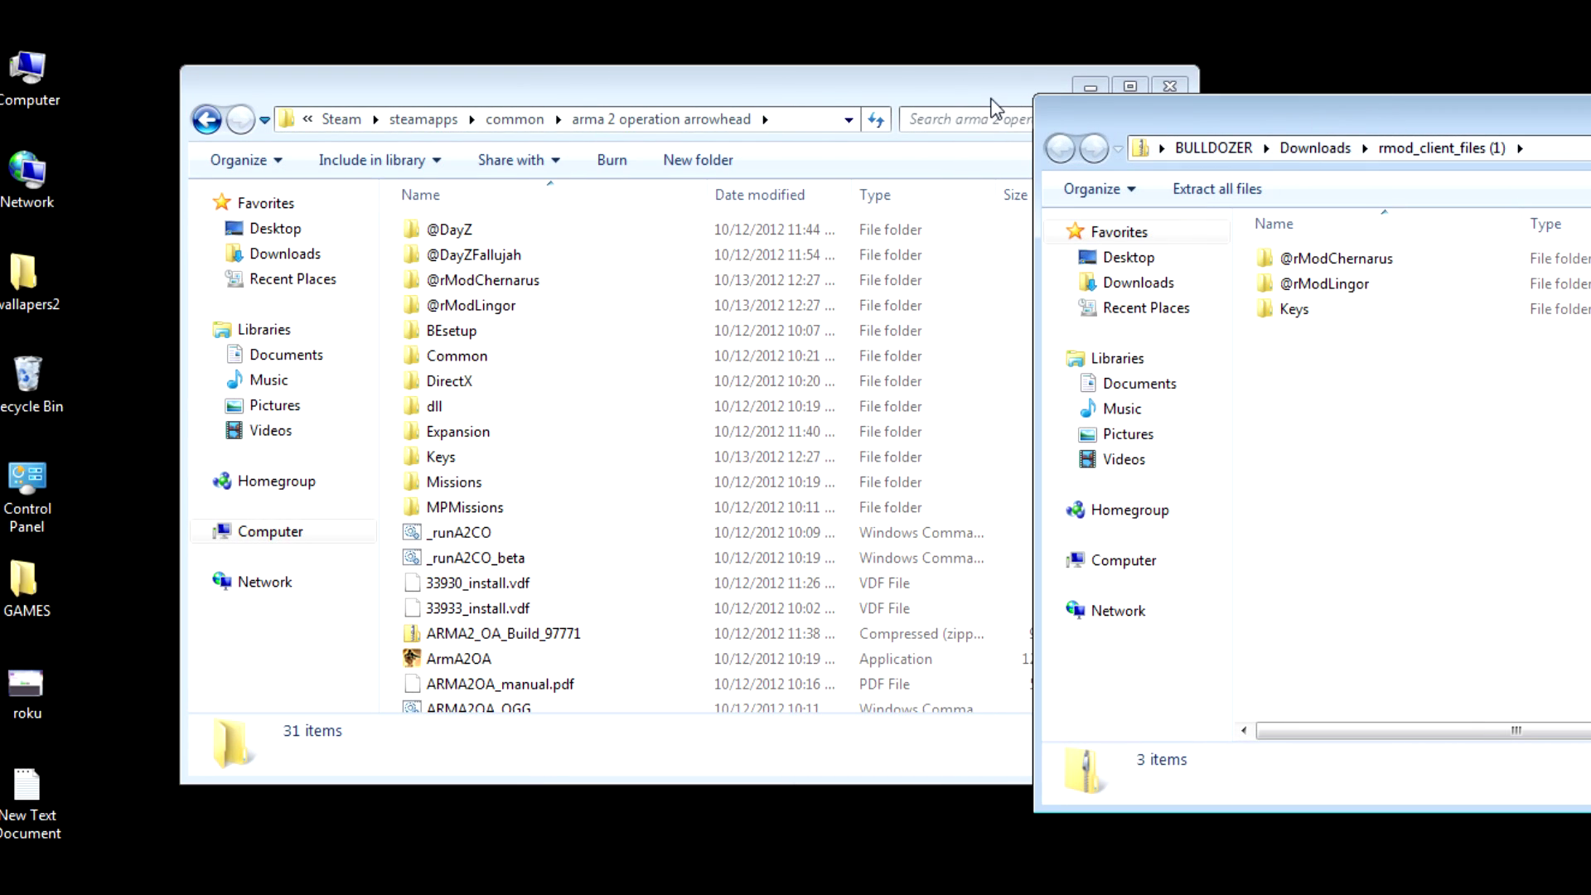
pyautogui.moveTo(993, 100); pyautogui.dragTo(907, 102)
pyautogui.moveTo(1364, 403); pyautogui.dragTo(1297, 264)
pyautogui.moveTo(958, 98); pyautogui.dragTo(928, 103)
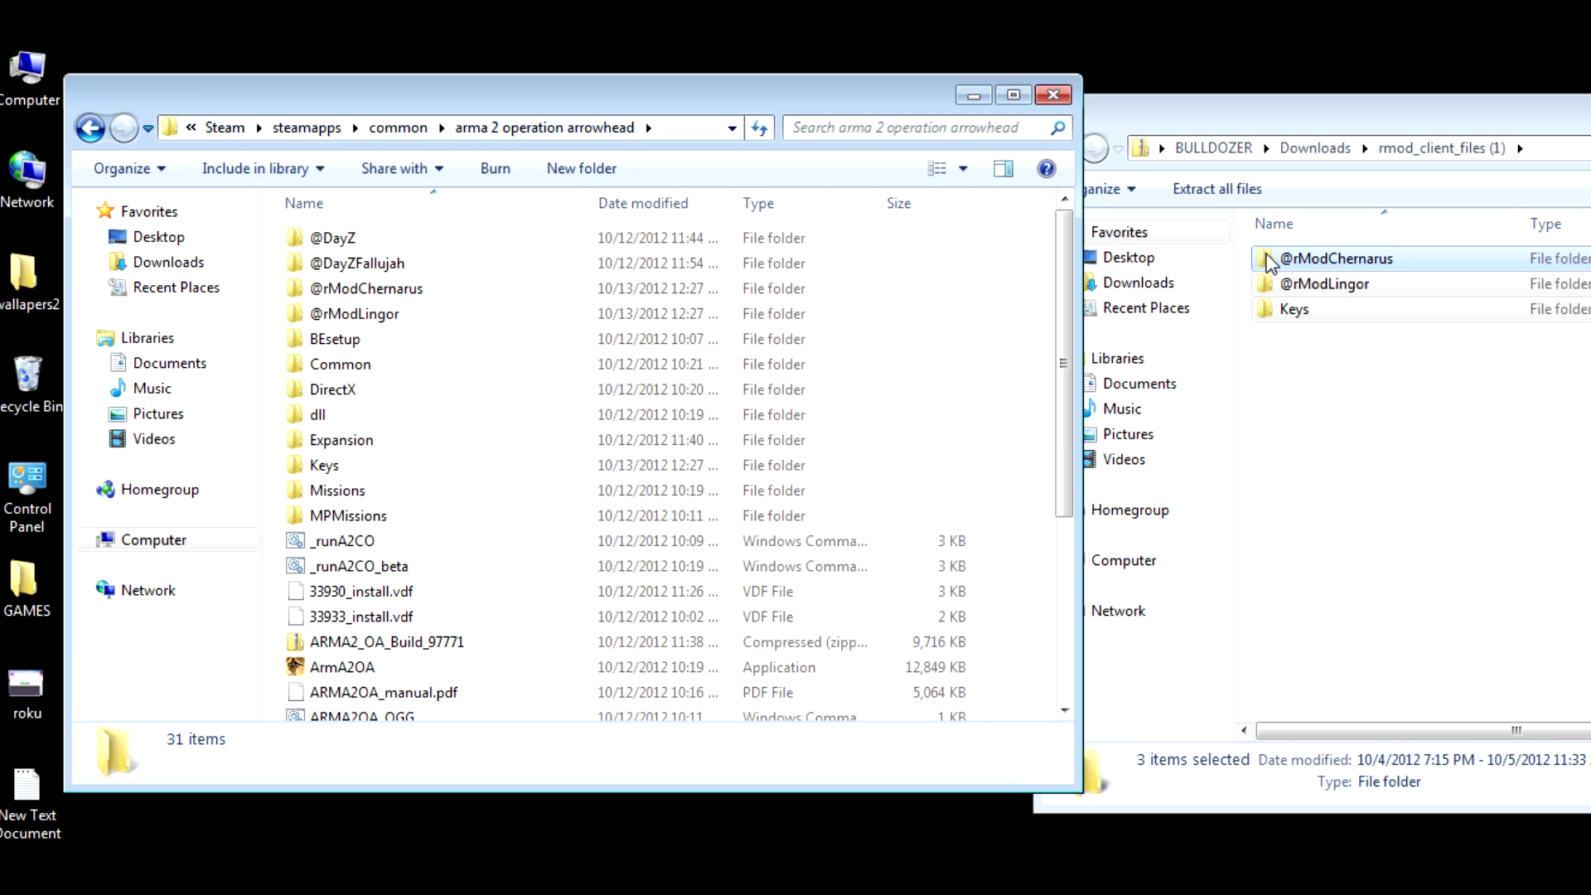
pyautogui.moveTo(1270, 260); pyautogui.dragTo(1045, 595)
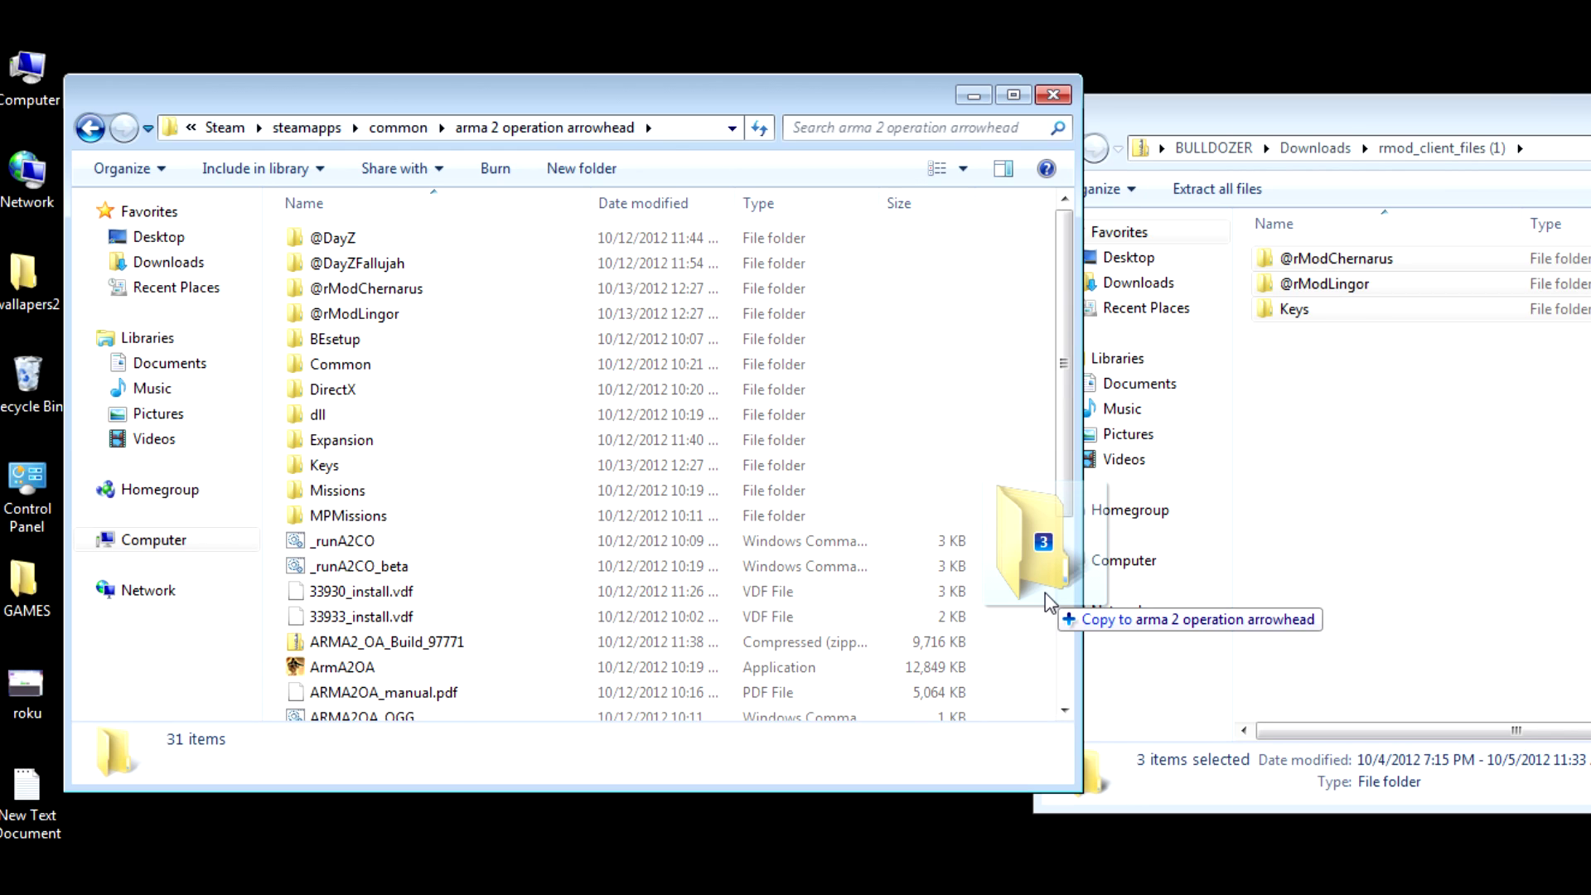
pyautogui.moveTo(1044, 593); pyautogui.dragTo(1027, 601)
pyautogui.click(687, 676)
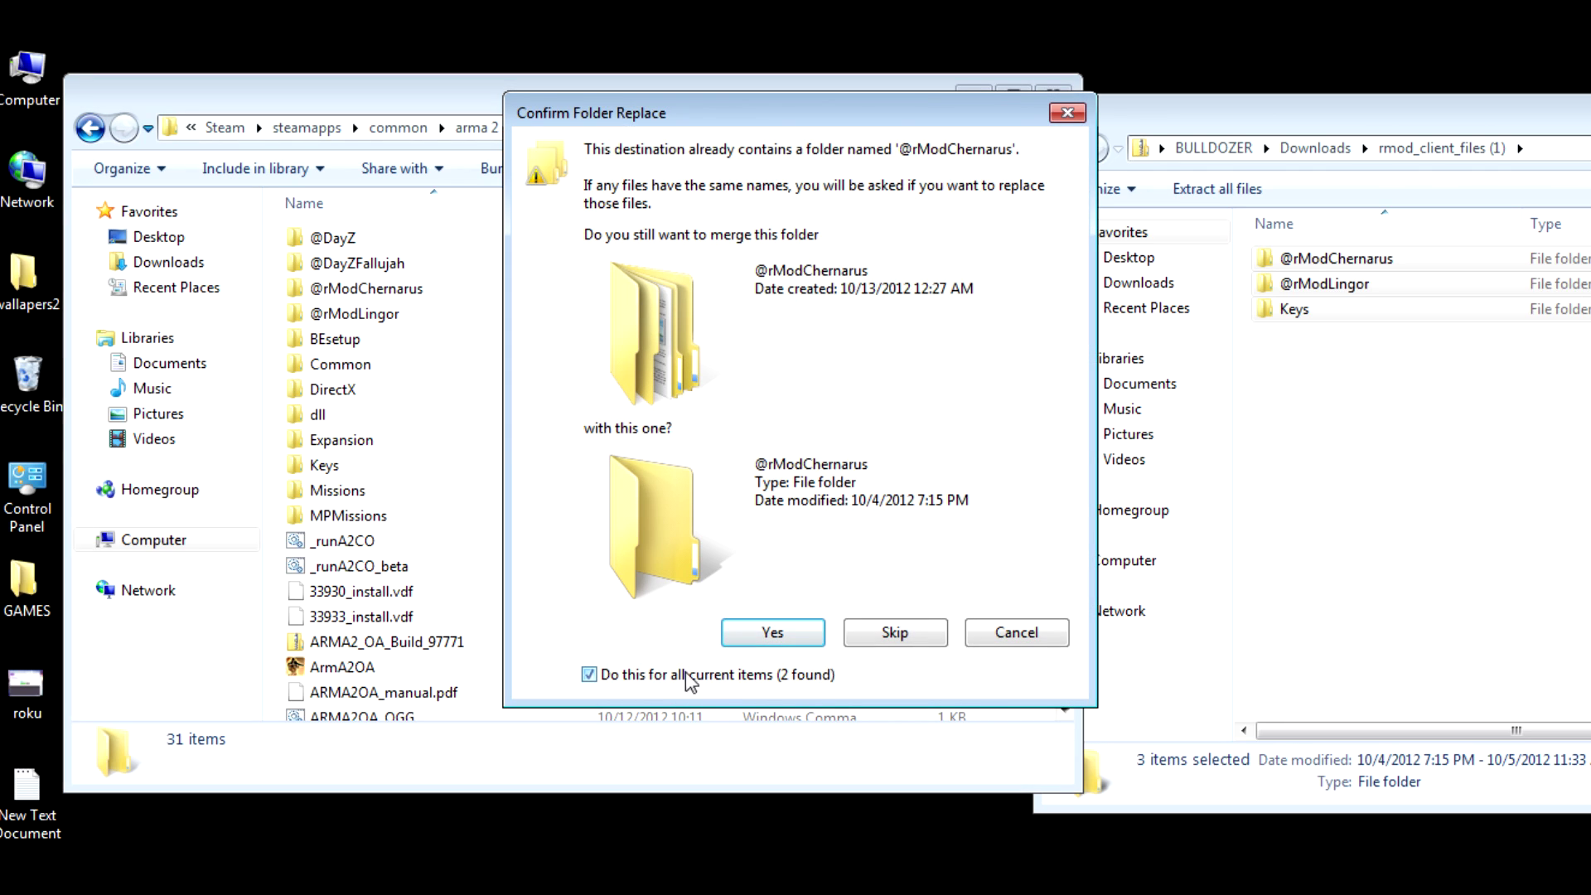
pyautogui.click(765, 640)
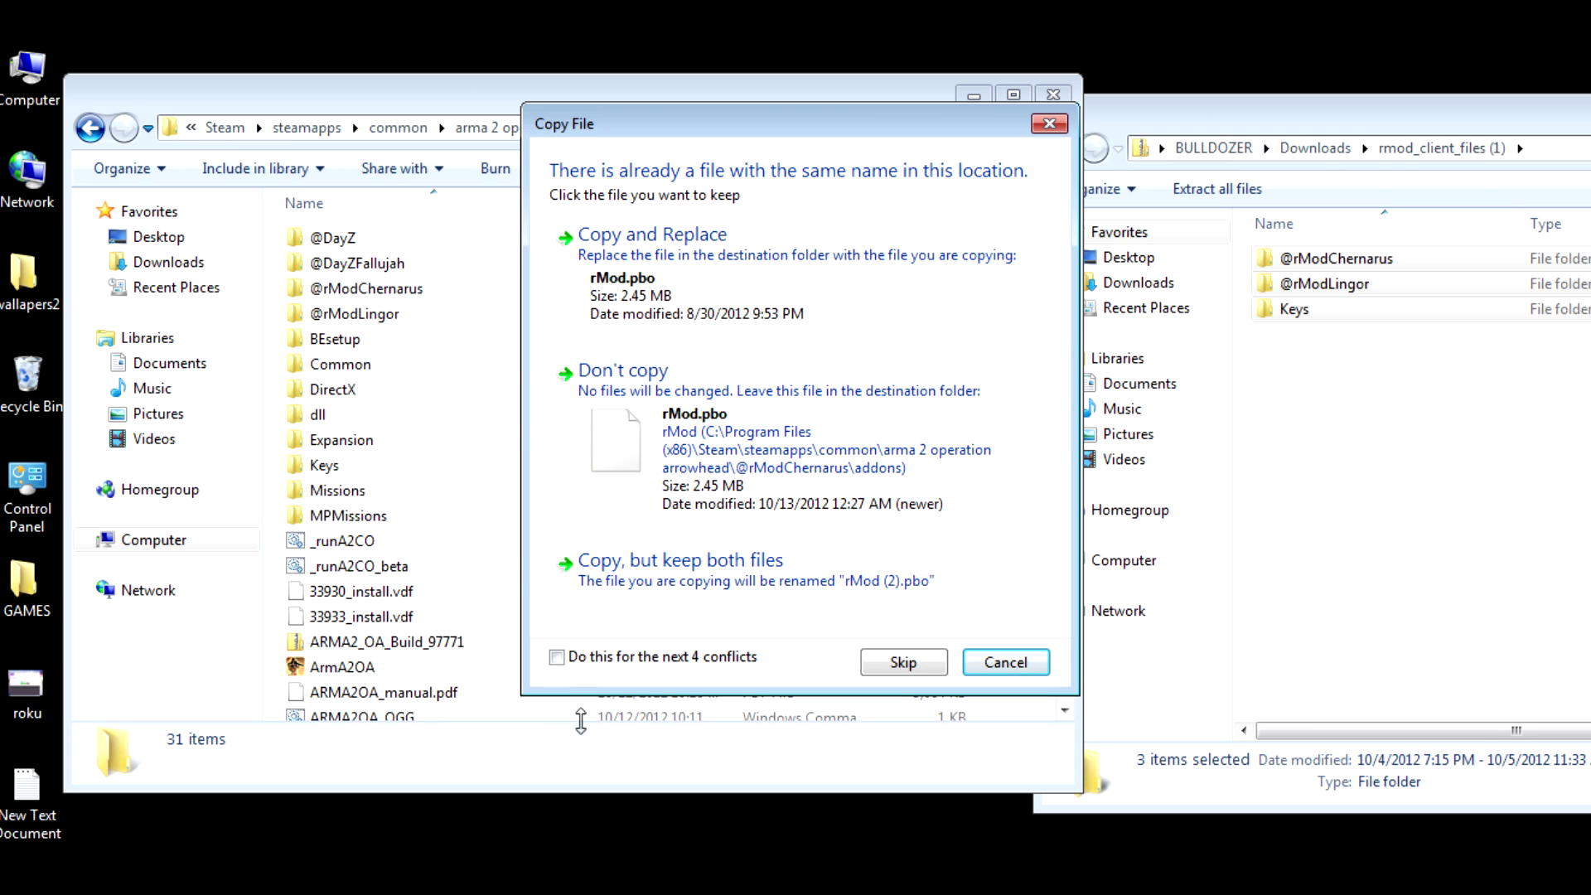
pyautogui.click(556, 657)
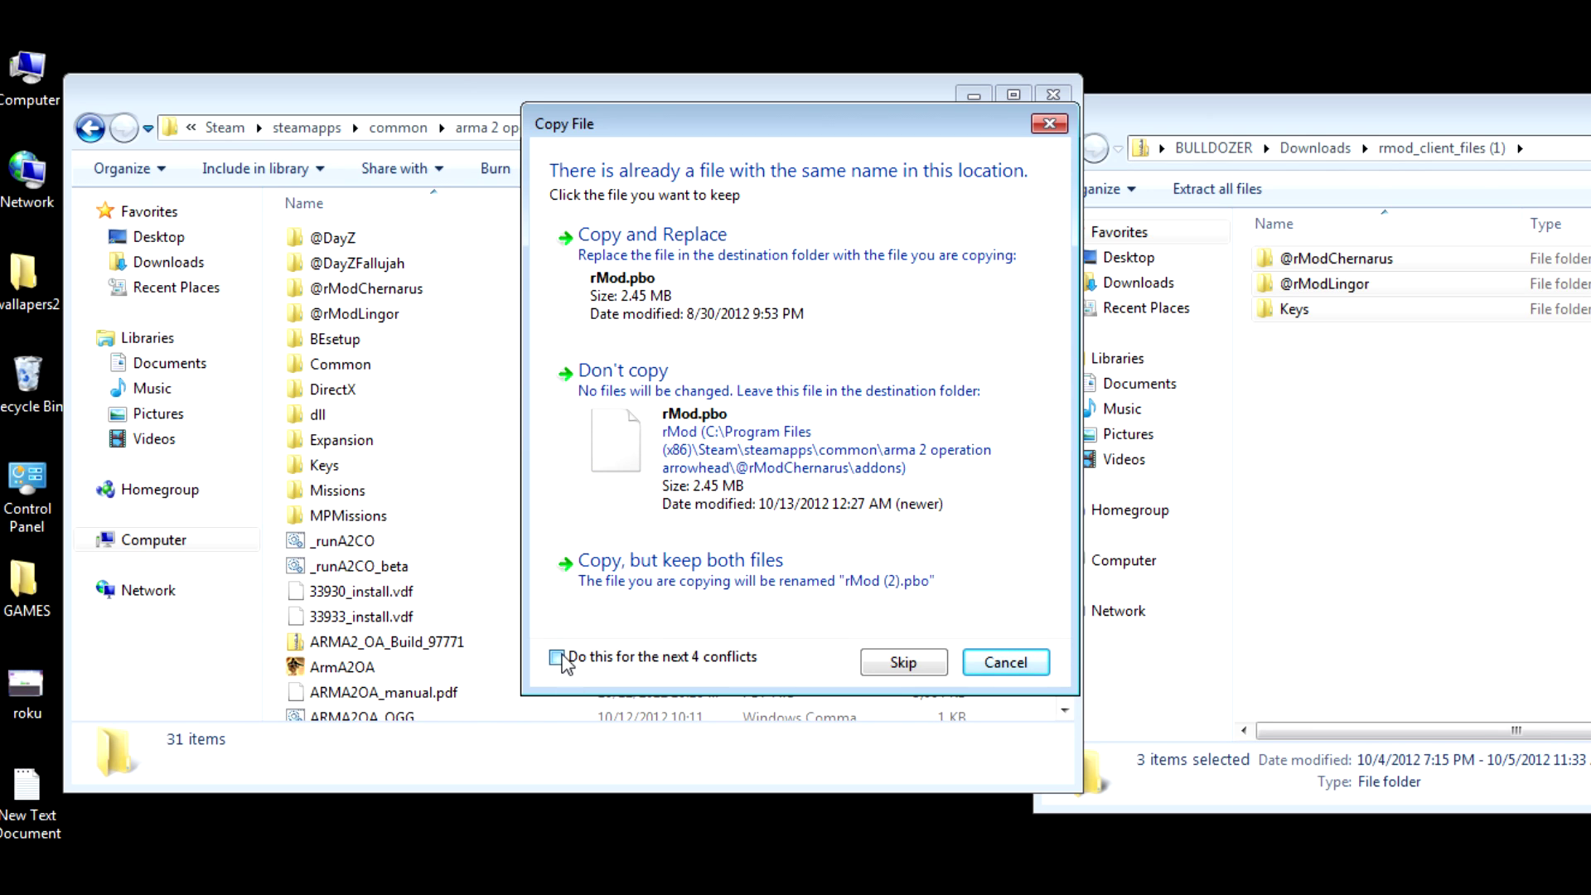
pyautogui.click(686, 290)
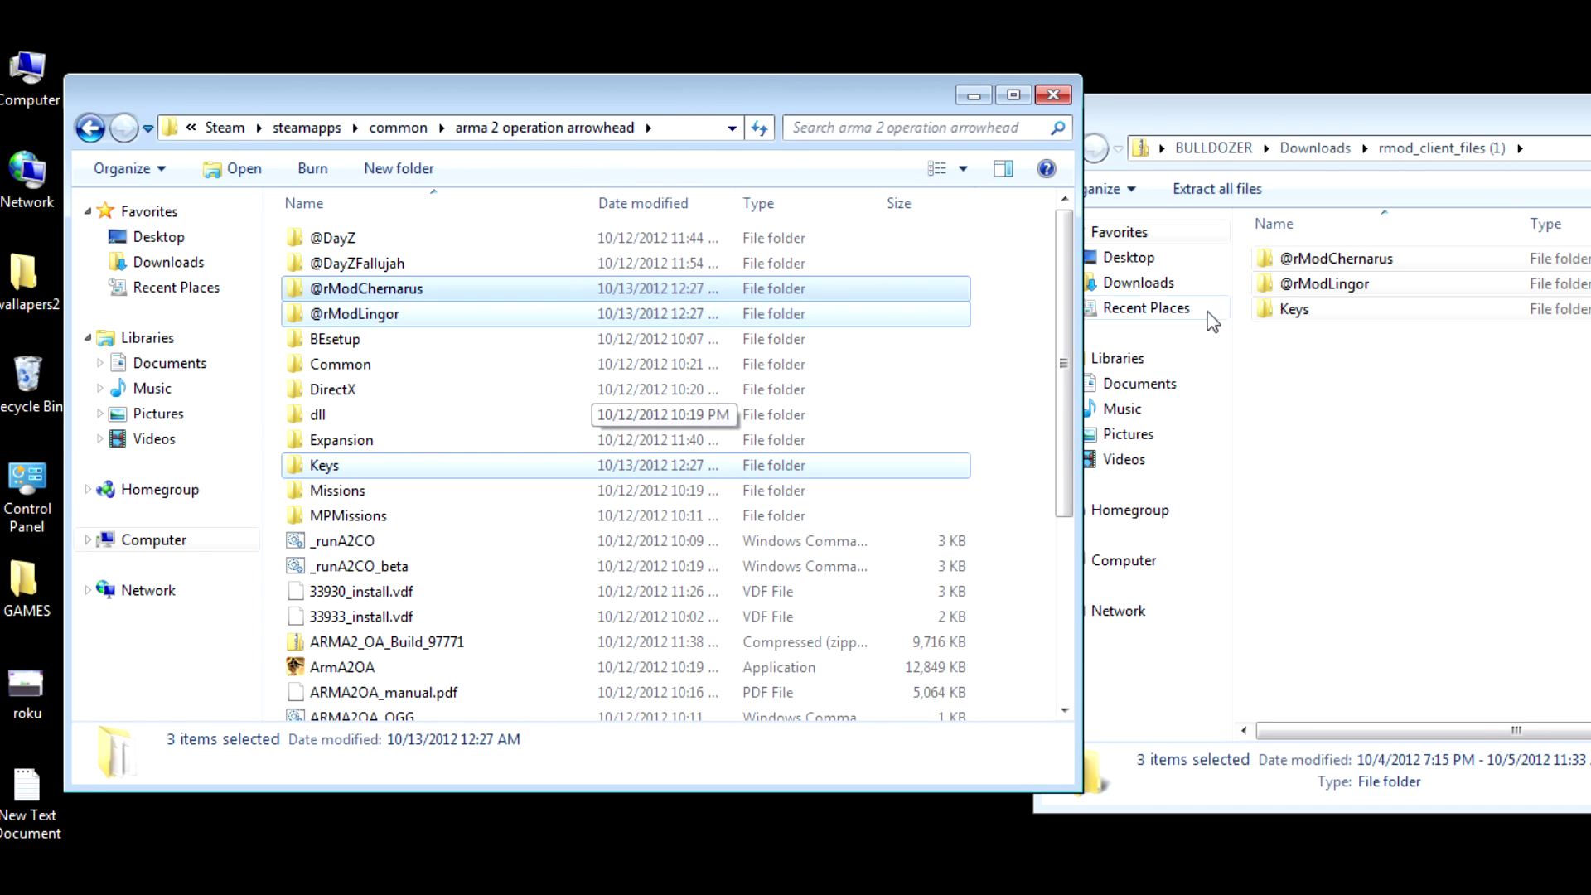
# Close the archive window and the arma 2 operation arrowhead folder window.
pyautogui.moveTo(1310, 116); pyautogui.dragTo(1065, 84)
pyautogui.click(1543, 121)
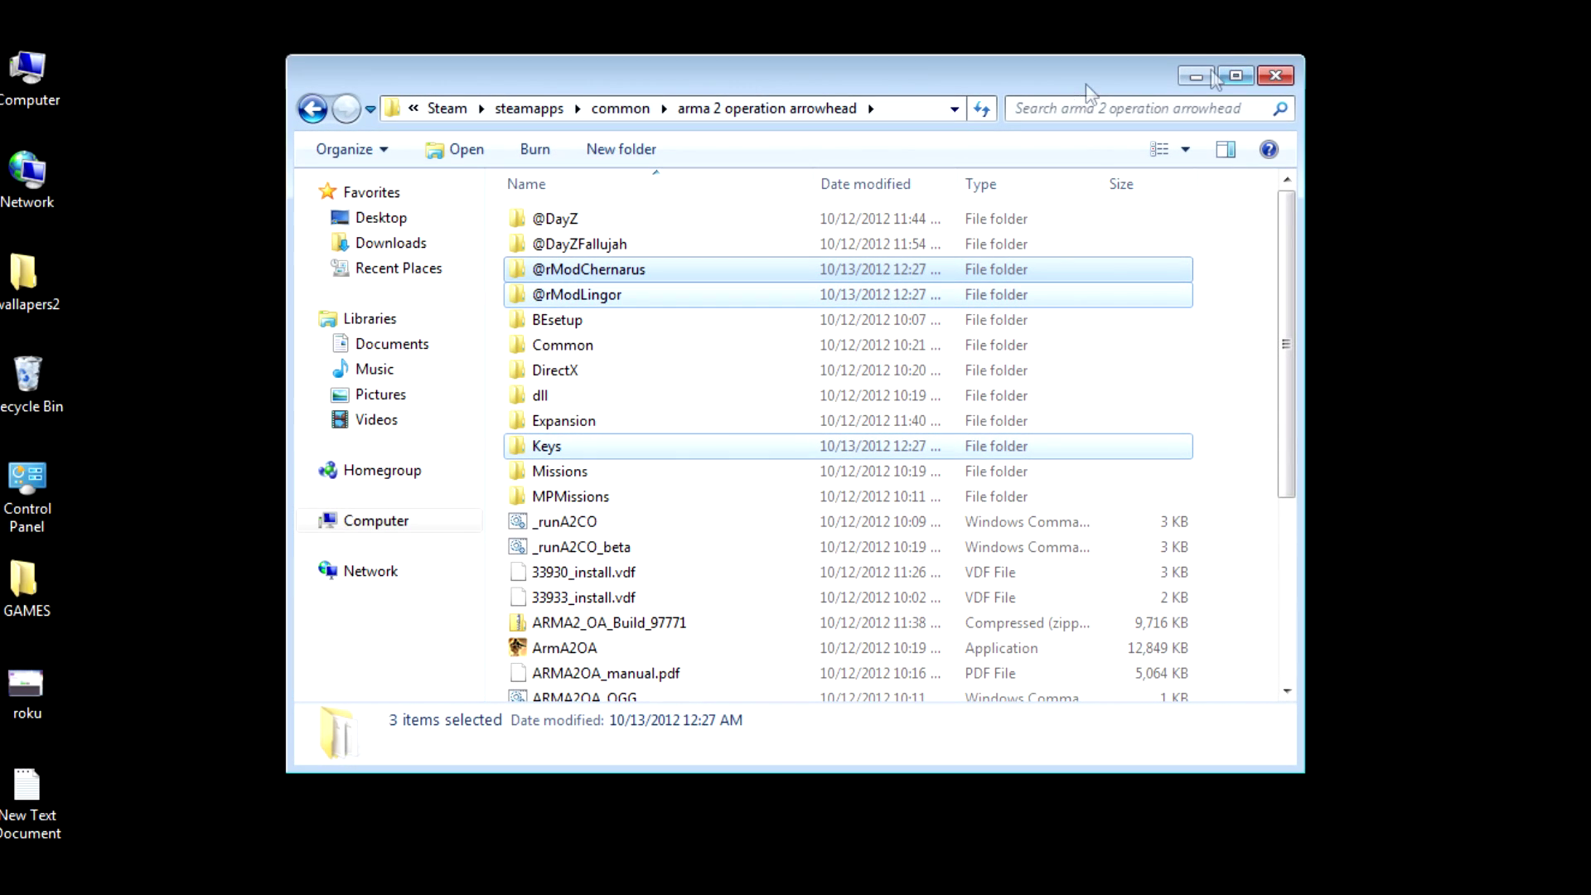
pyautogui.click(1276, 77)
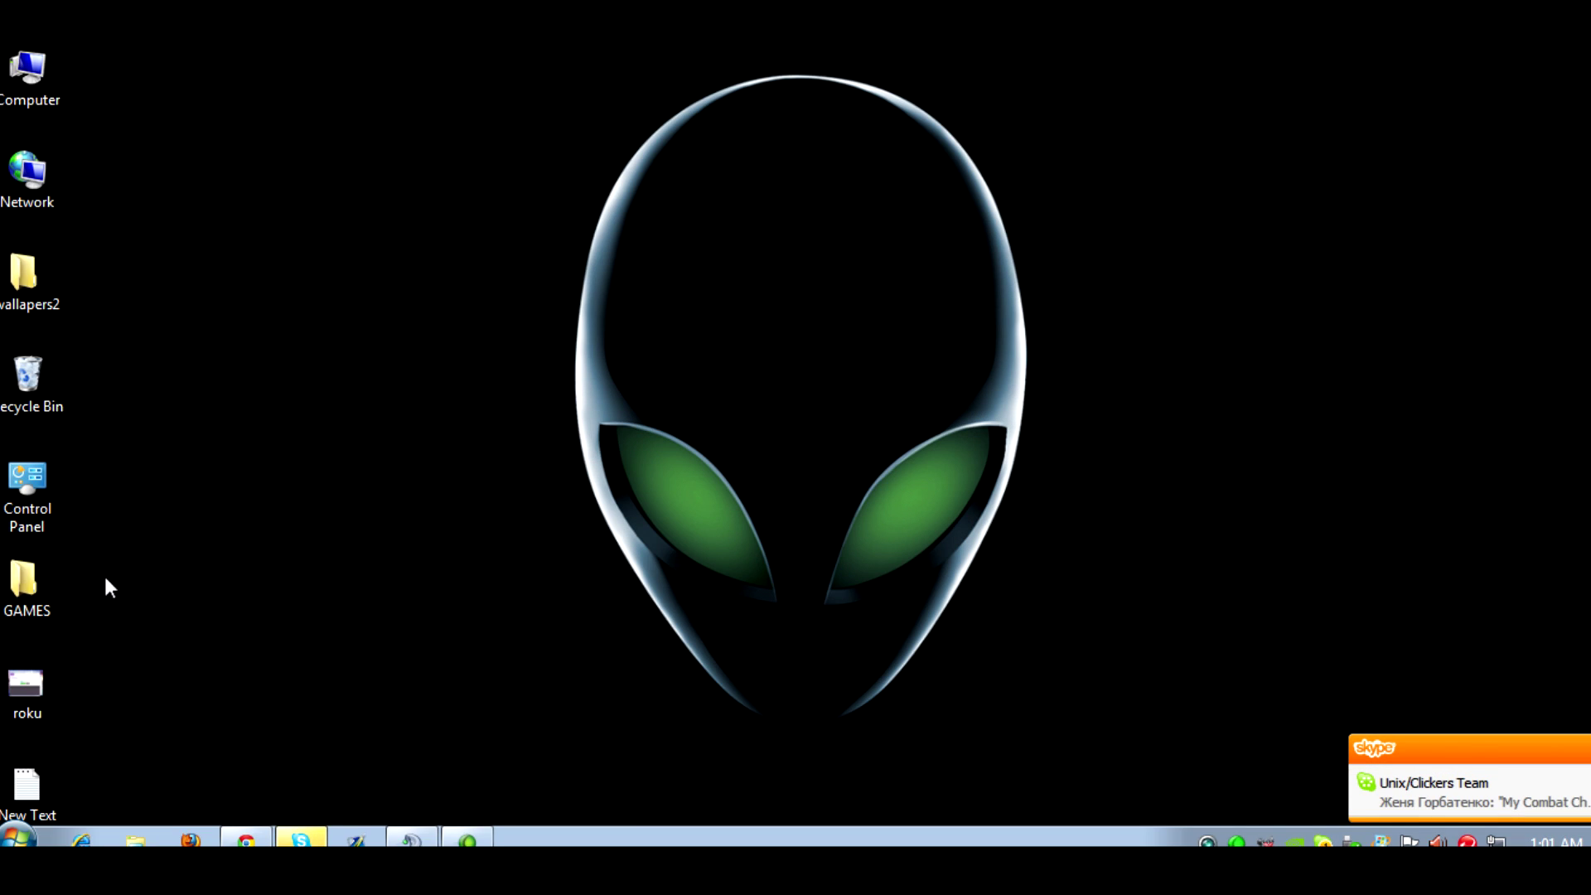
# Launch DayZ Commander from the GAMES desktop folder, close that folder and open the launcher's settings.
pyautogui.doubleClick(43, 592)
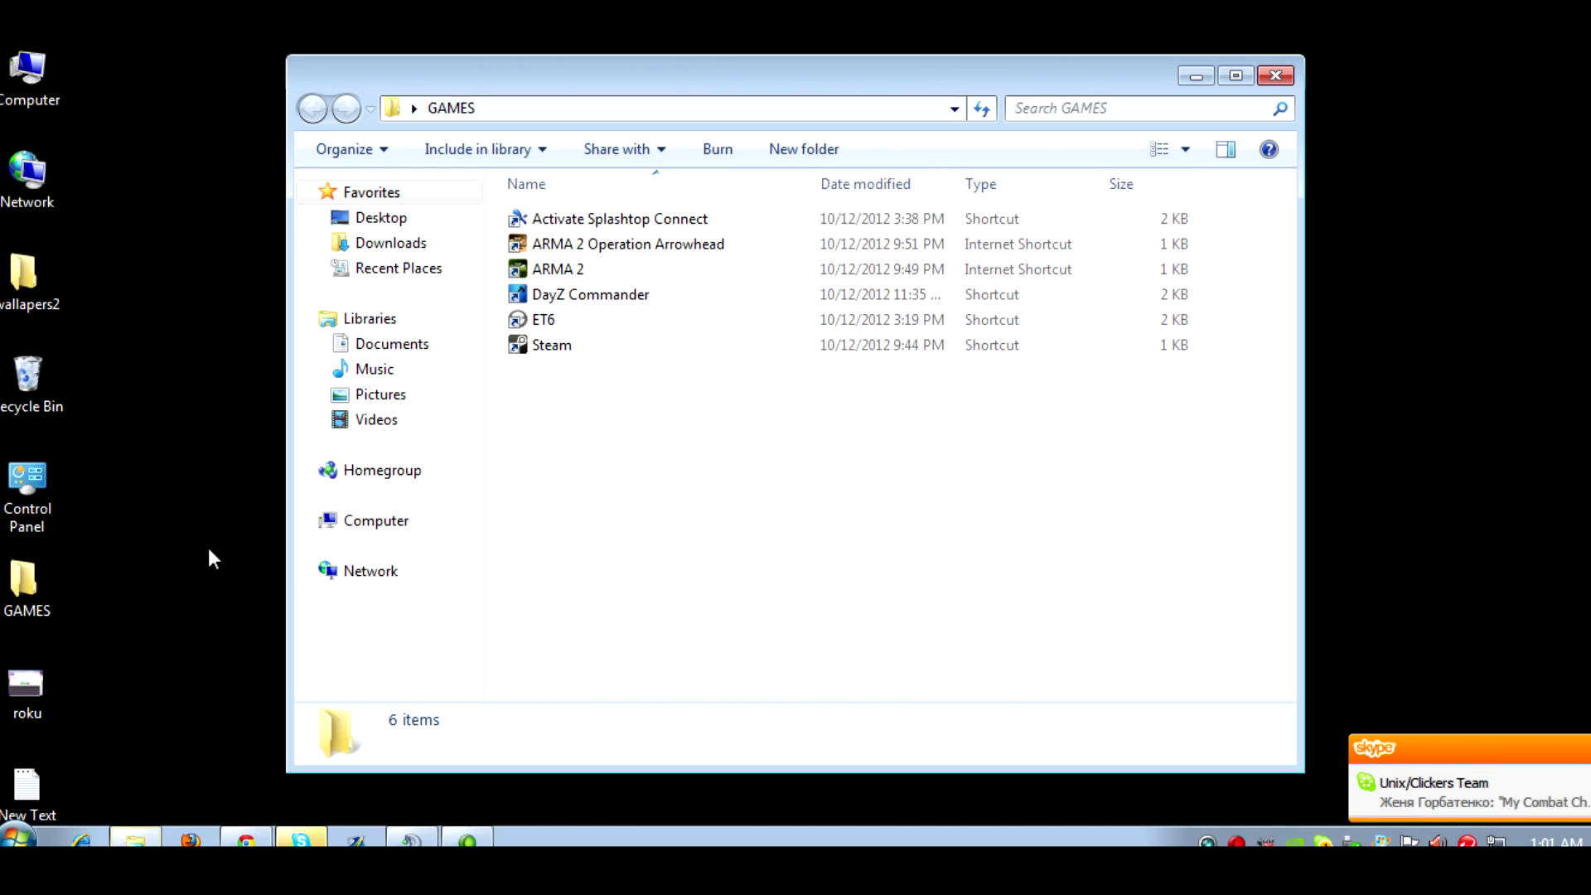
pyautogui.doubleClick(583, 302)
pyautogui.click(1276, 76)
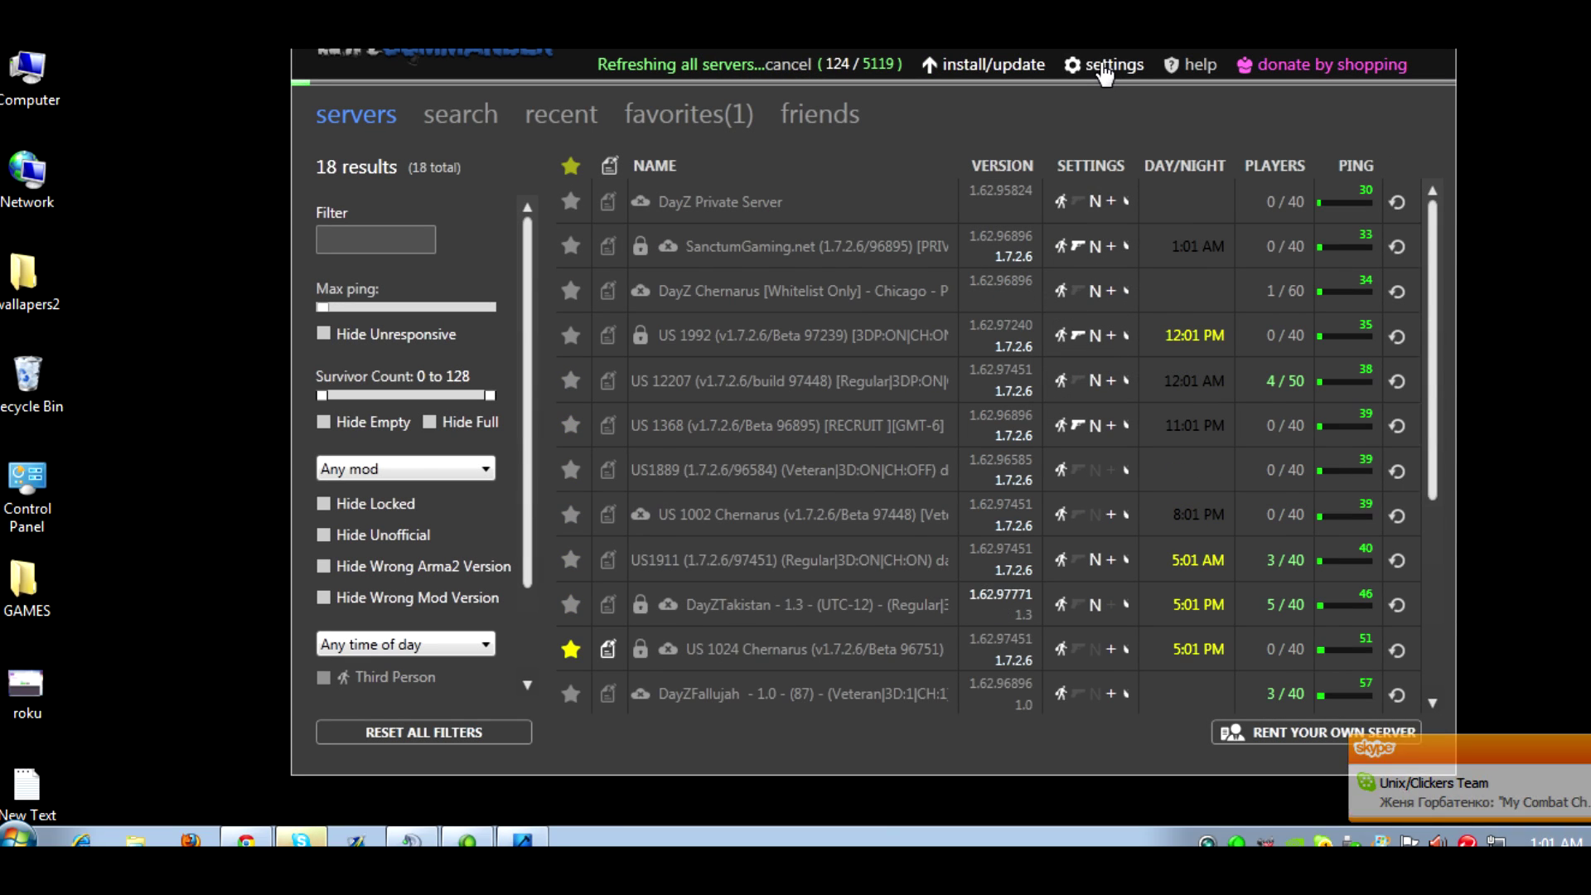
pyautogui.click(1103, 68)
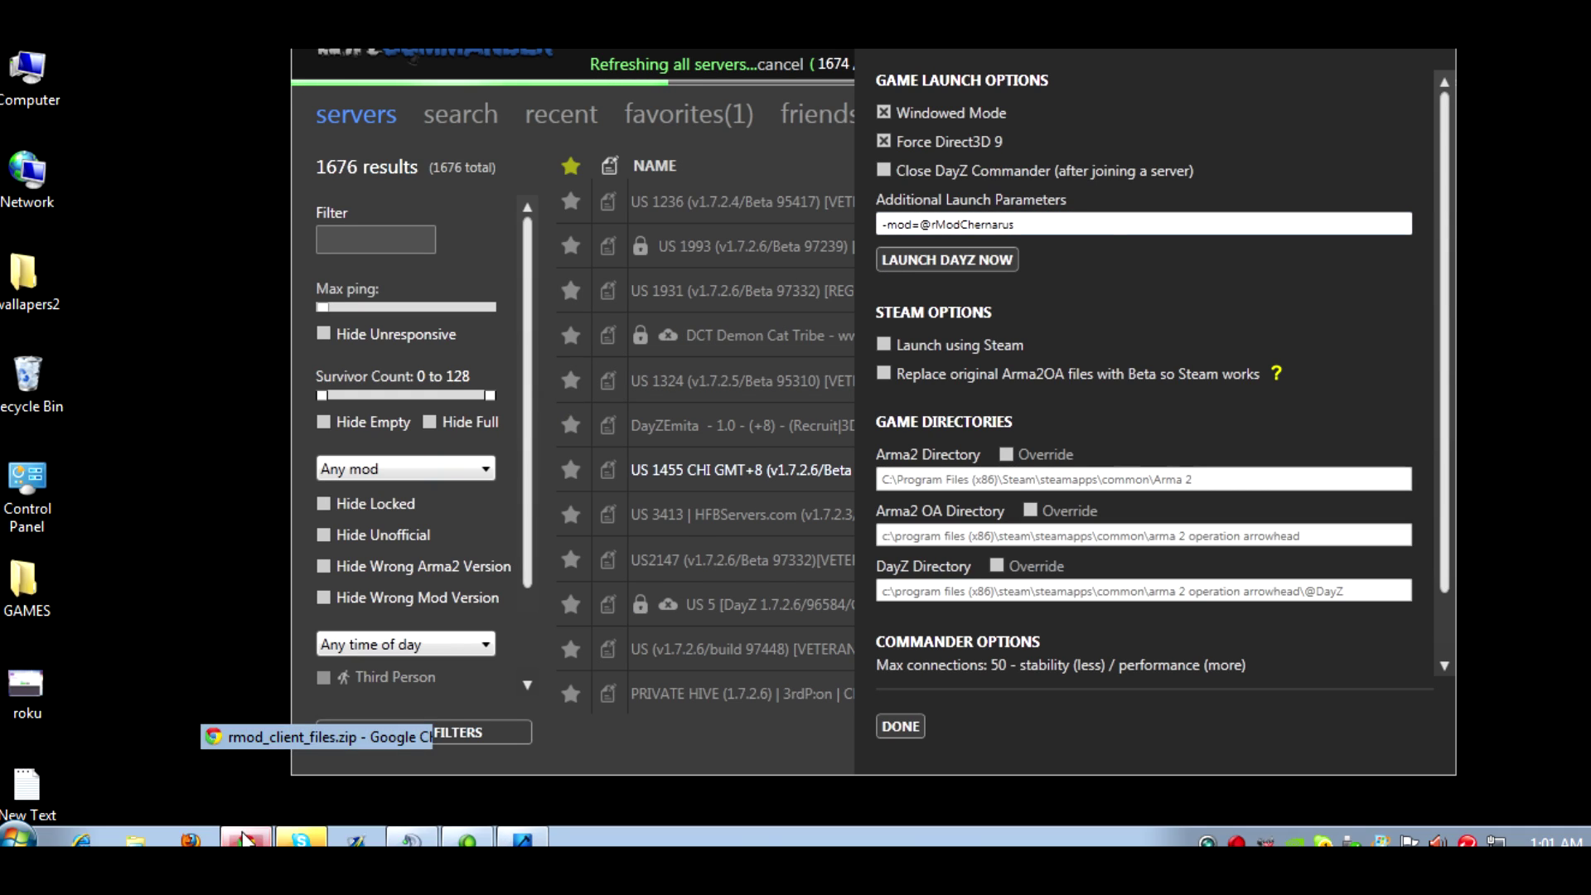
# Switch to Chrome, open the announcement linked in the support e-mail and highlight the instructions on DayZ Commander launch parameters.
pyautogui.click(246, 839)
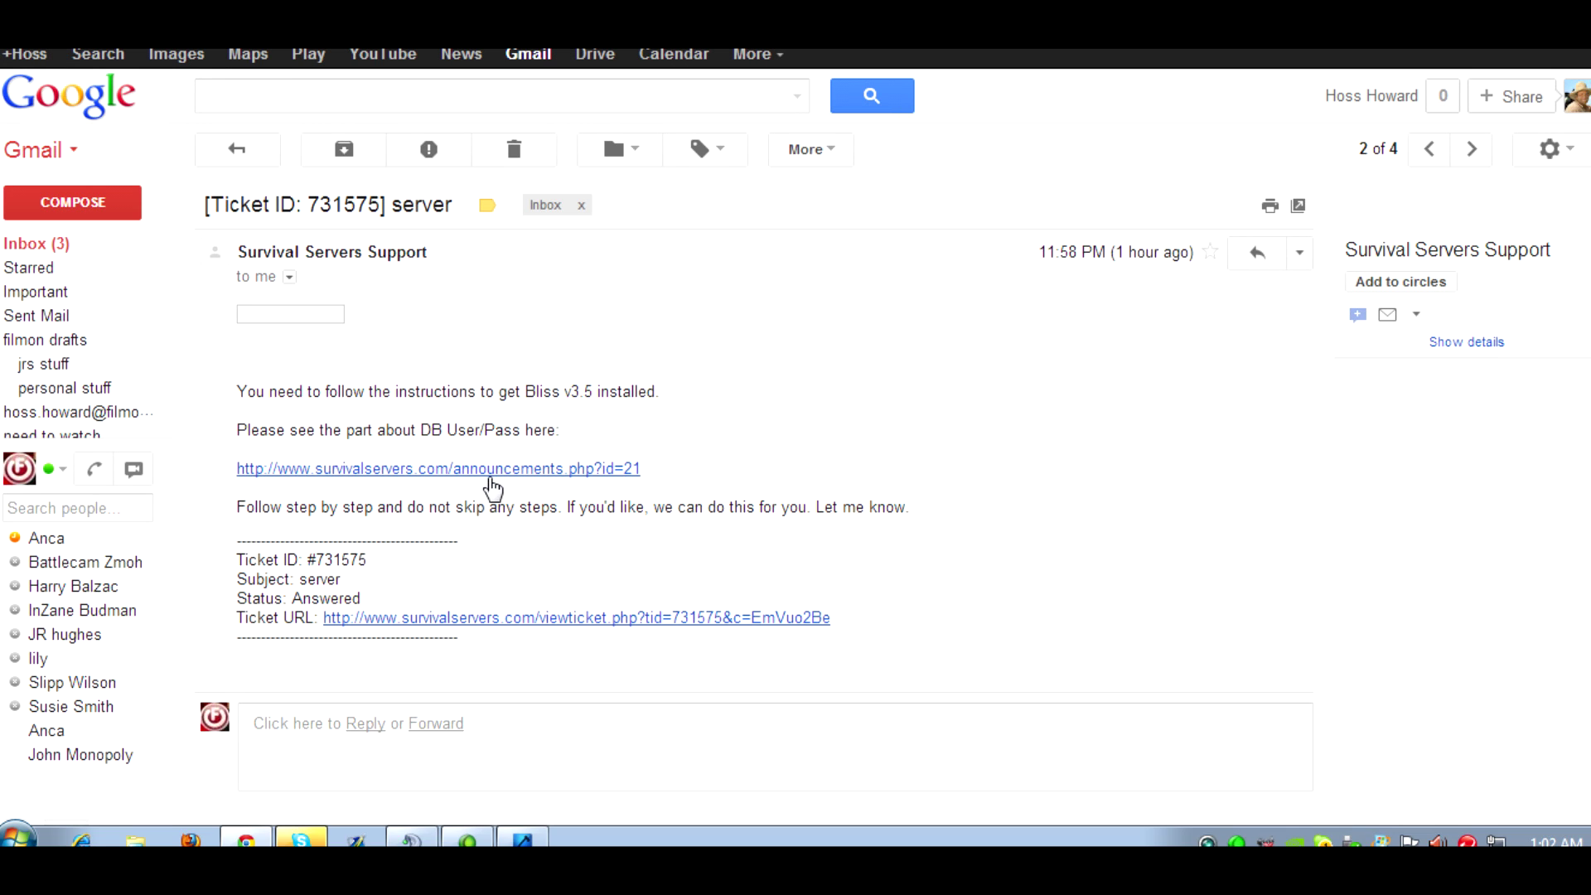
pyautogui.click(489, 465)
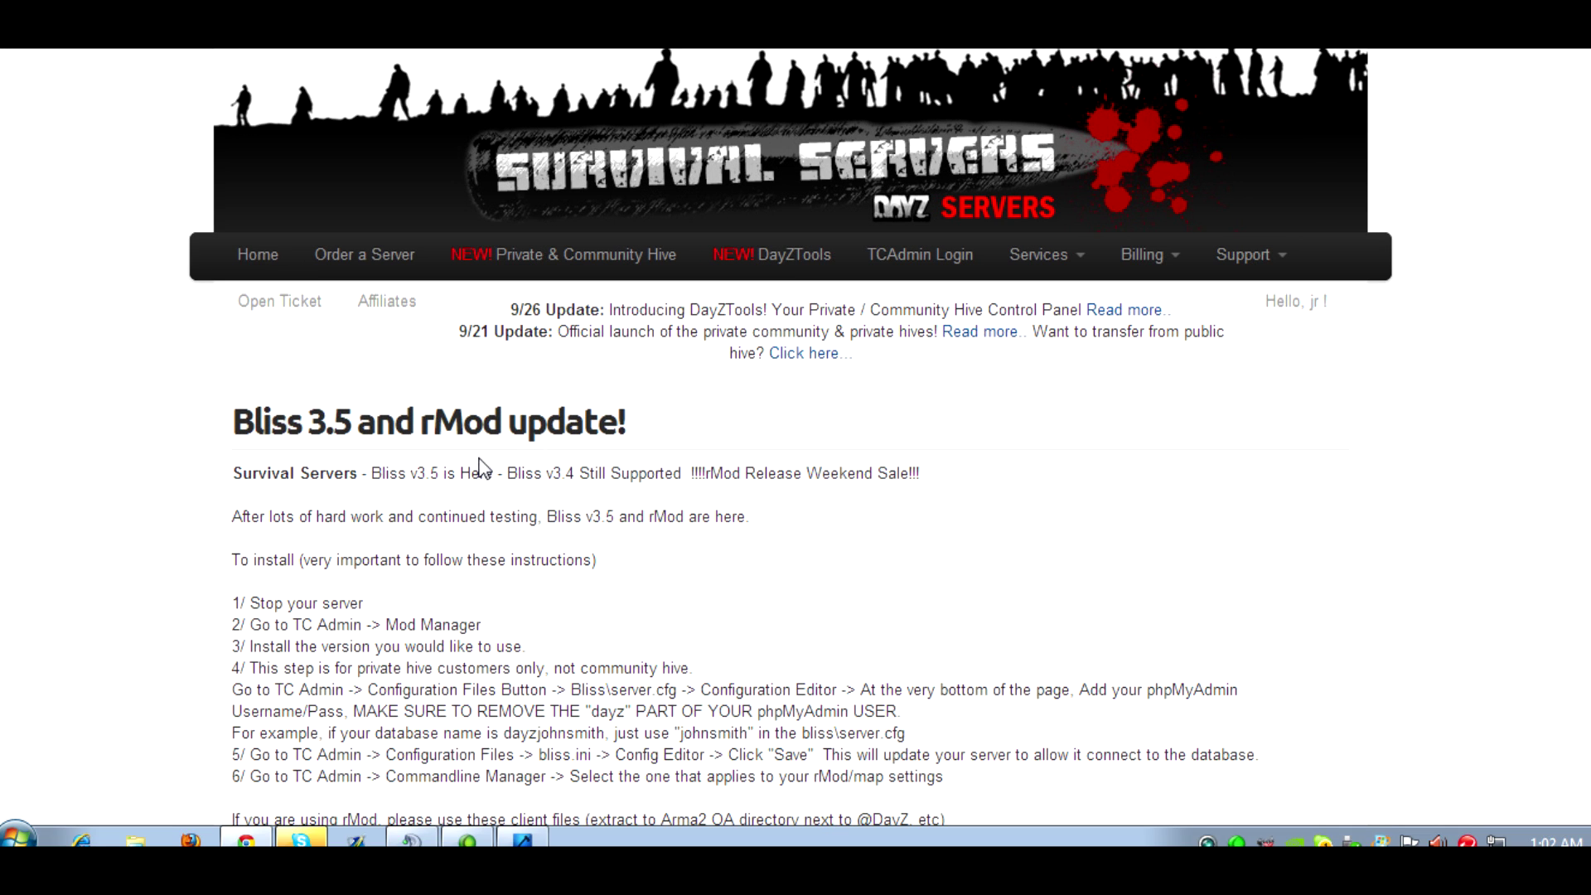
pyautogui.scroll(-4, 706, 495)
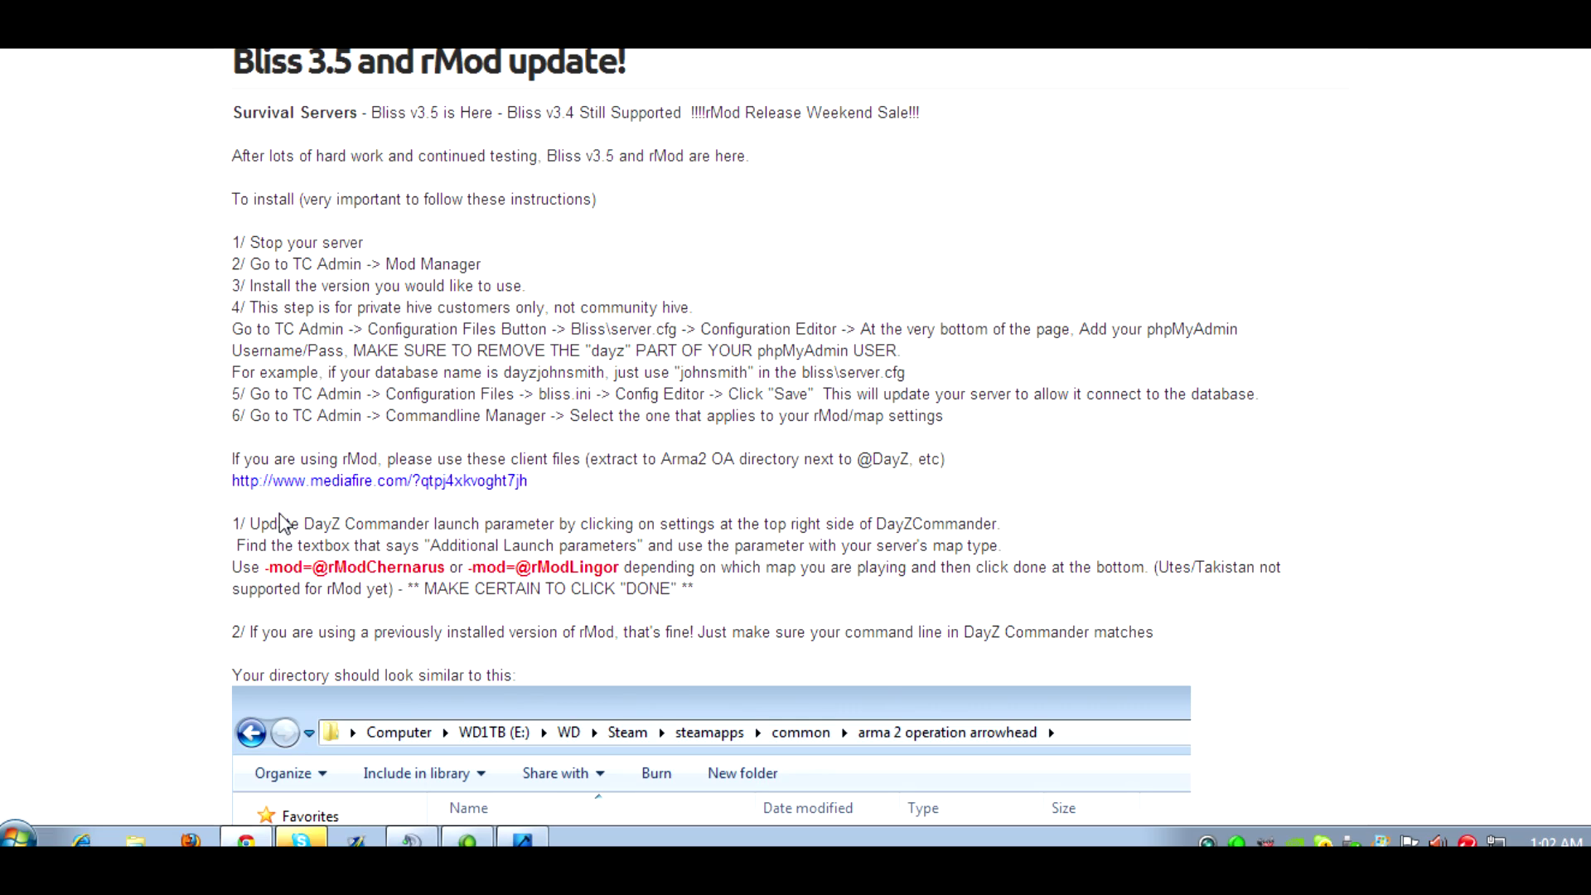
pyautogui.scroll(-1, 196, 508)
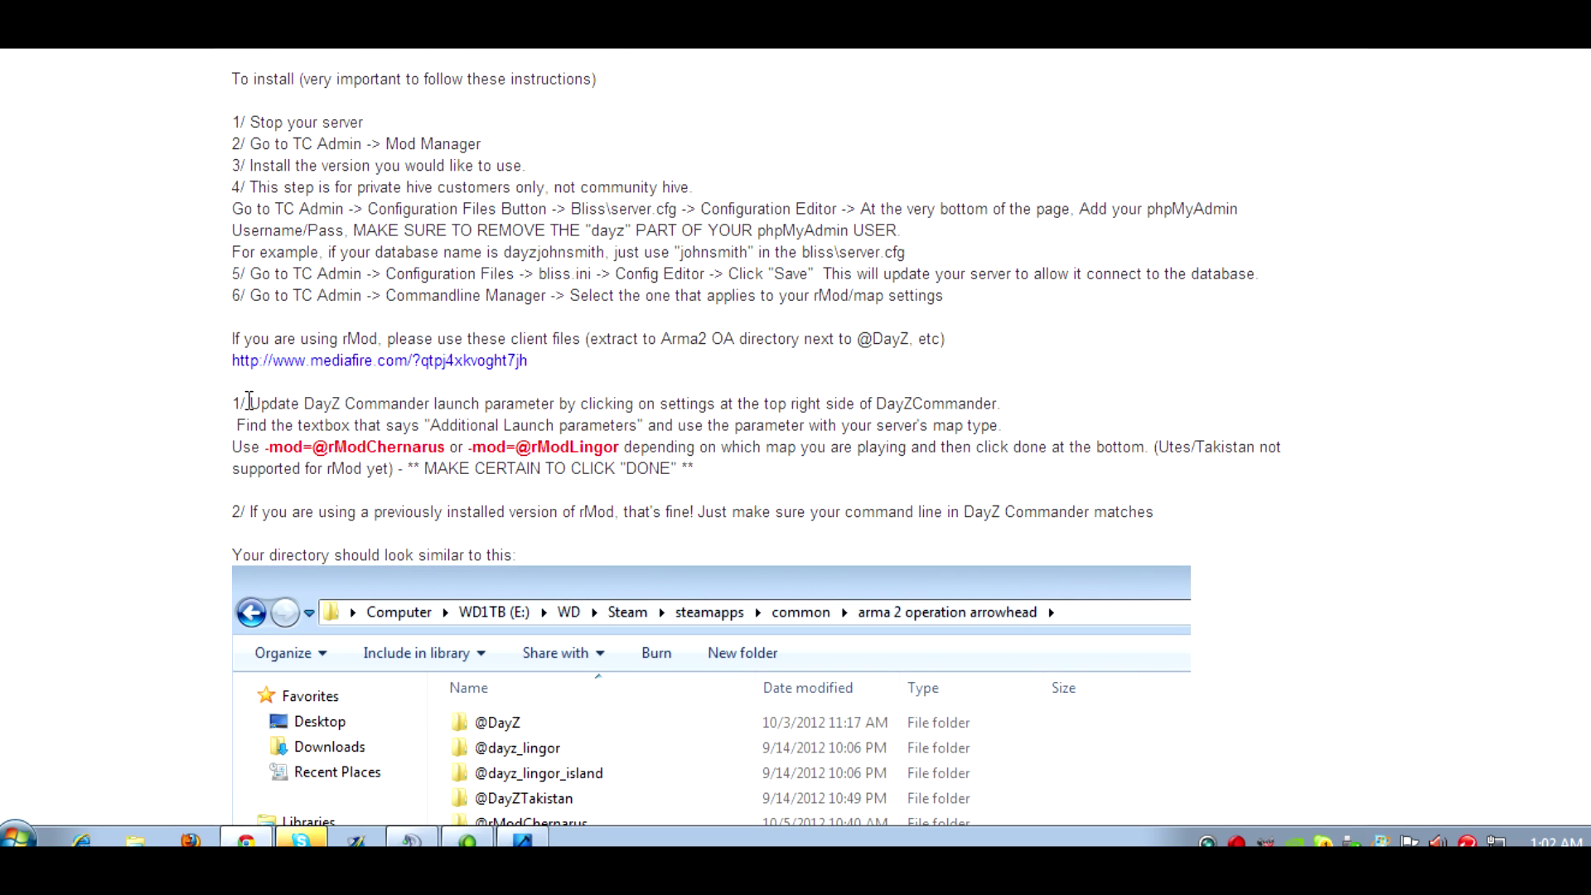
pyautogui.moveTo(256, 403); pyautogui.dragTo(994, 419)
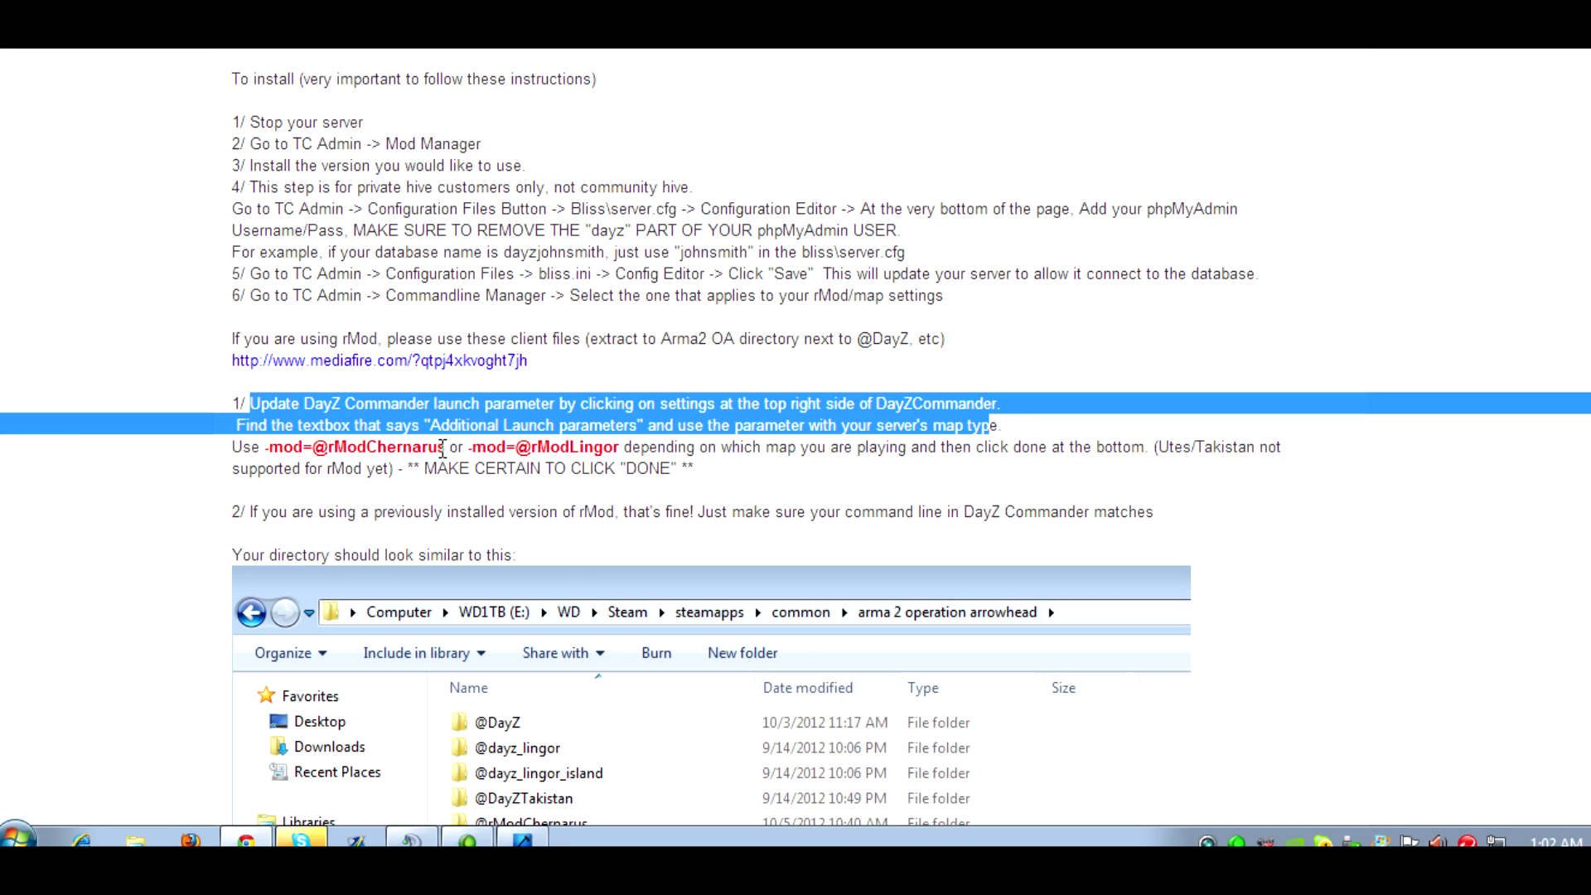
pyautogui.moveTo(450, 448); pyautogui.dragTo(284, 448)
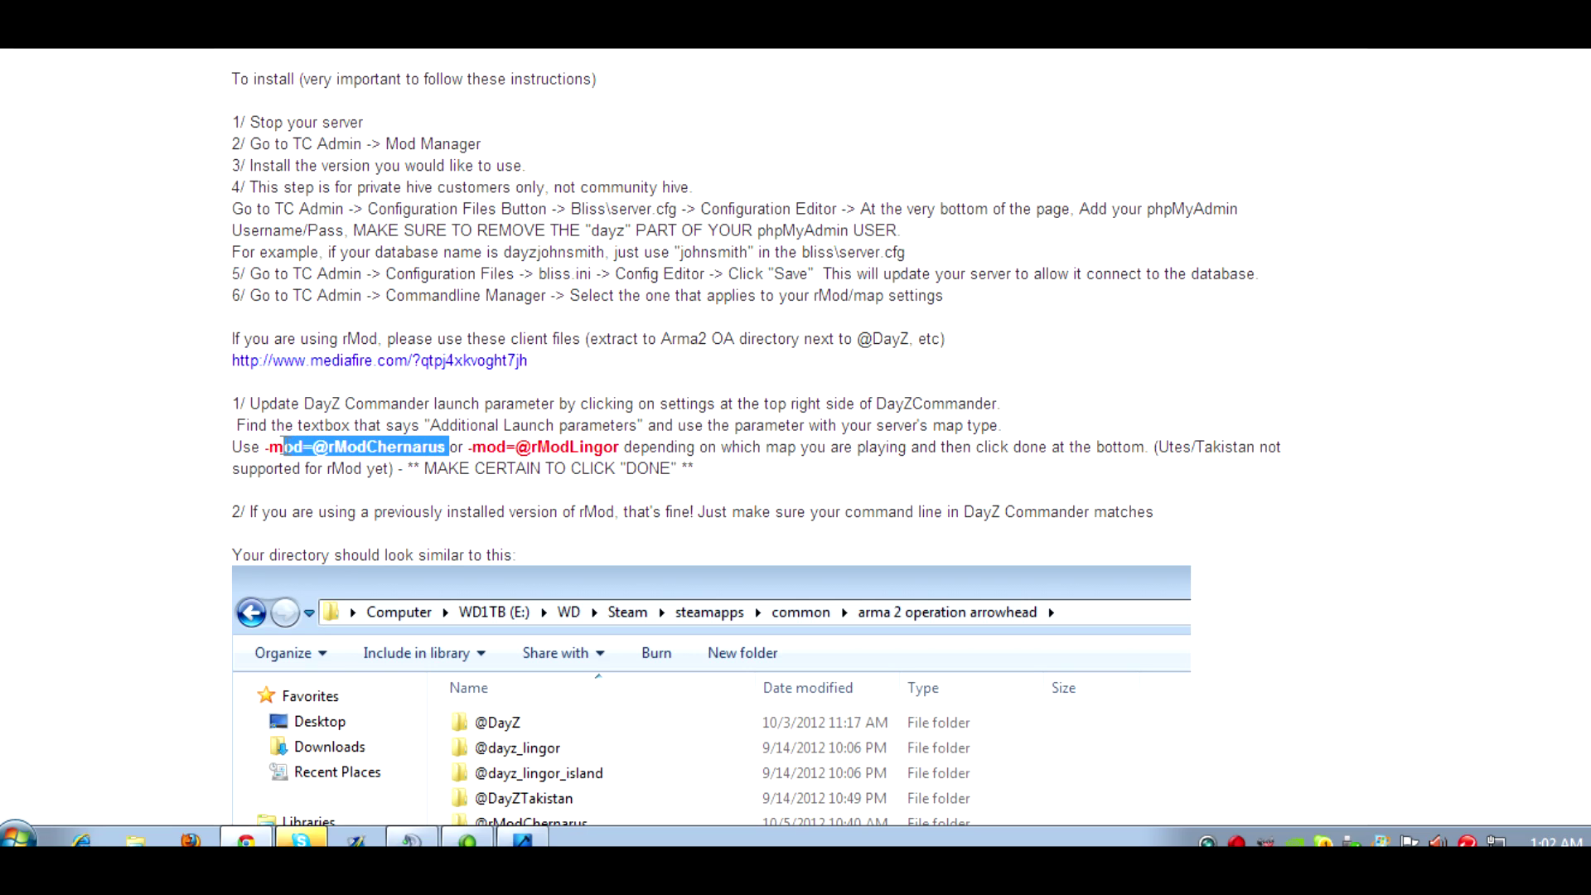
pyautogui.click(299, 458)
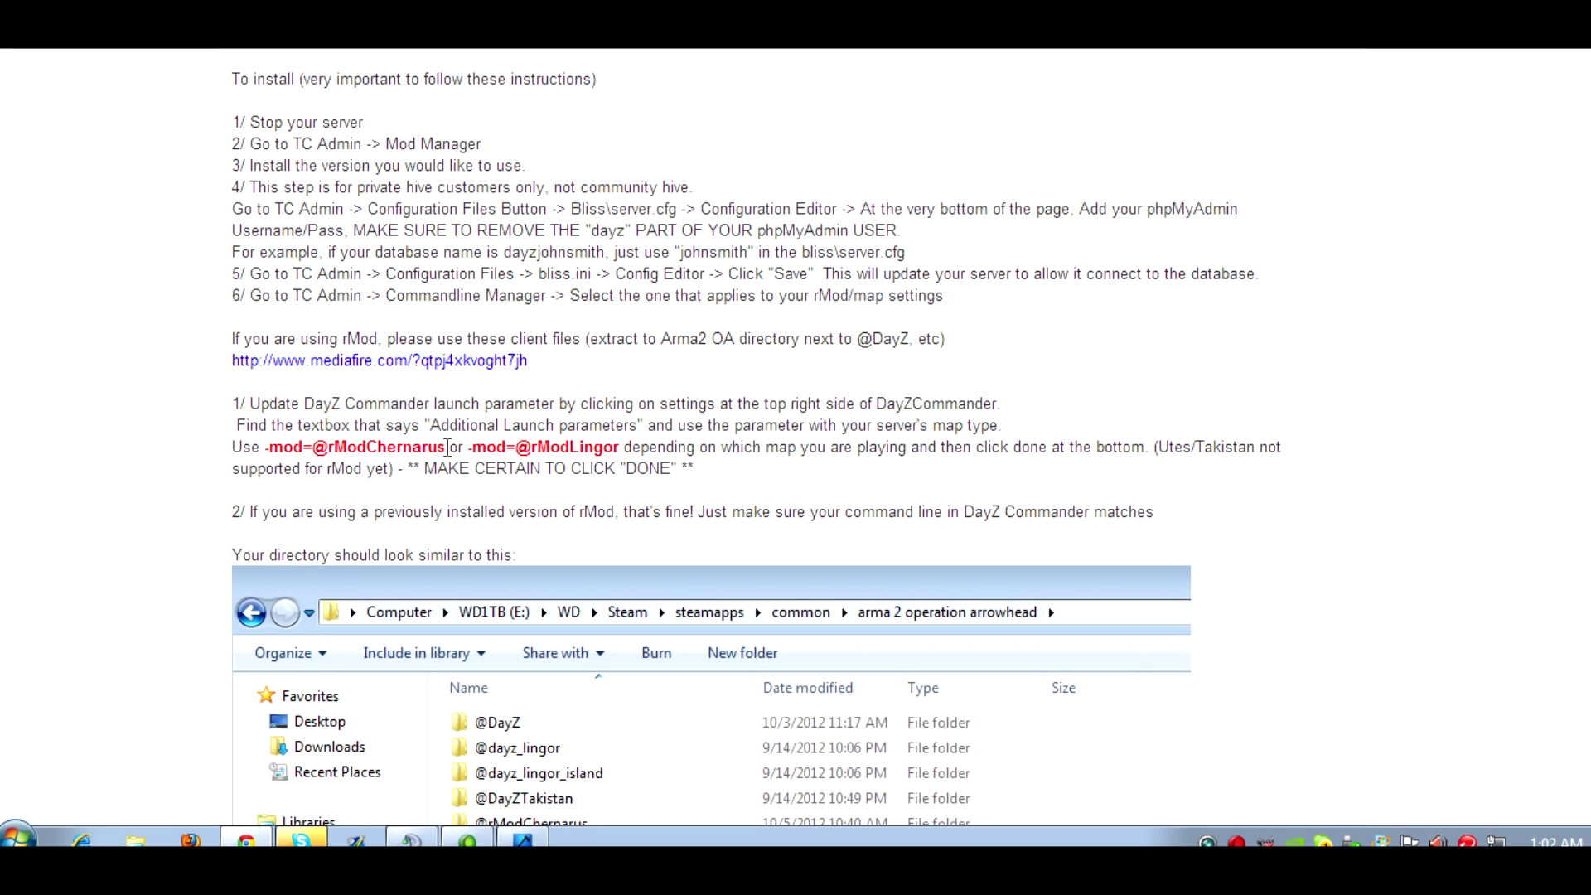
pyautogui.moveTo(448, 448); pyautogui.dragTo(269, 450)
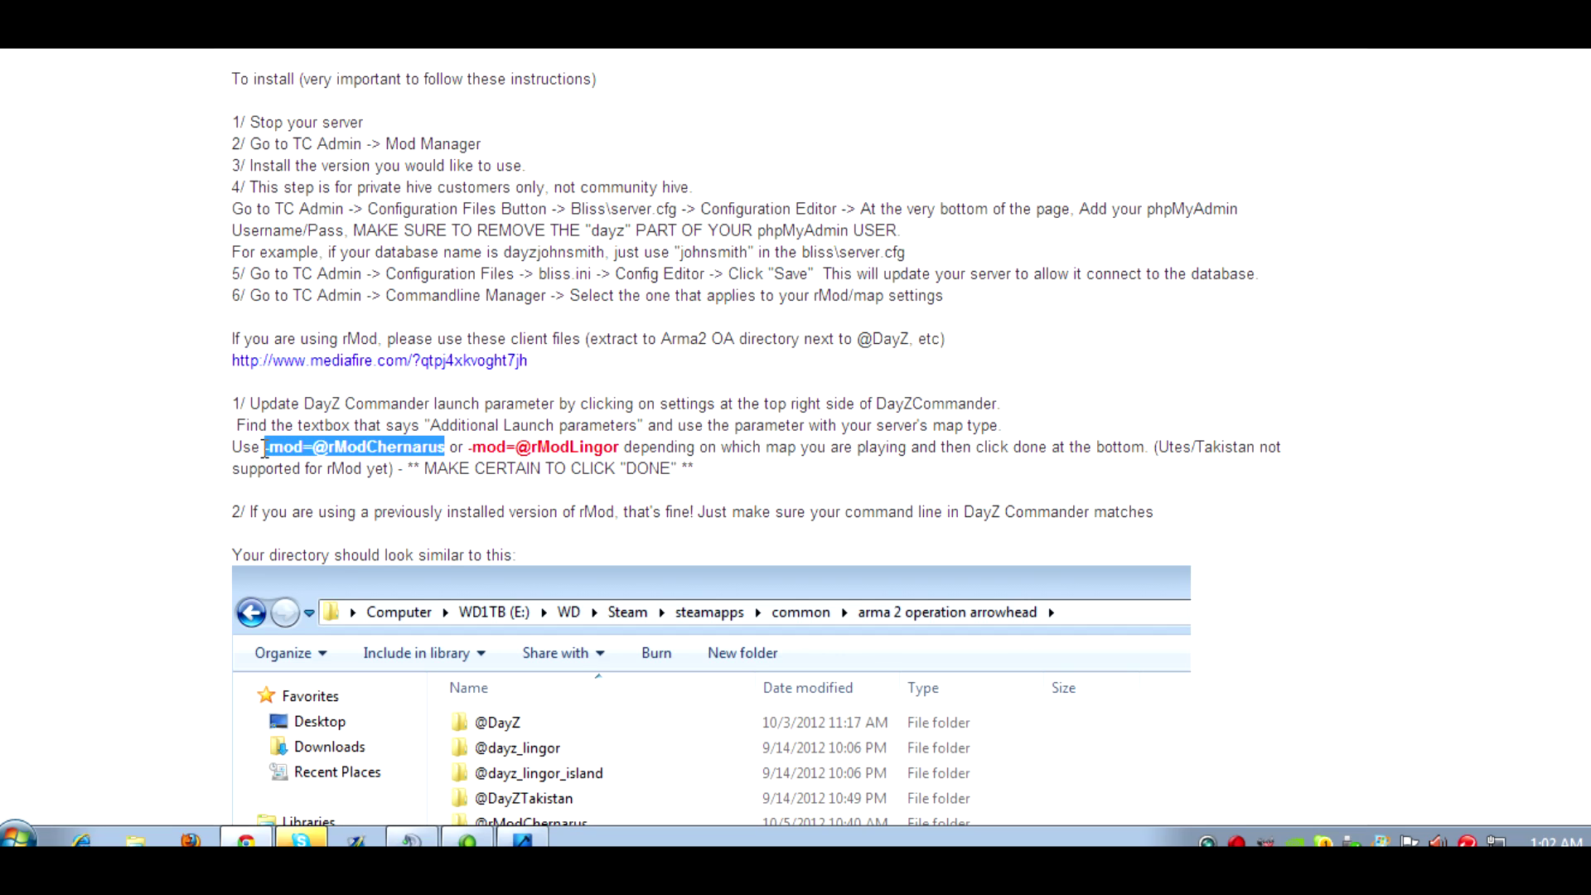
pyautogui.rightClick(283, 445)
pyautogui.click(306, 454)
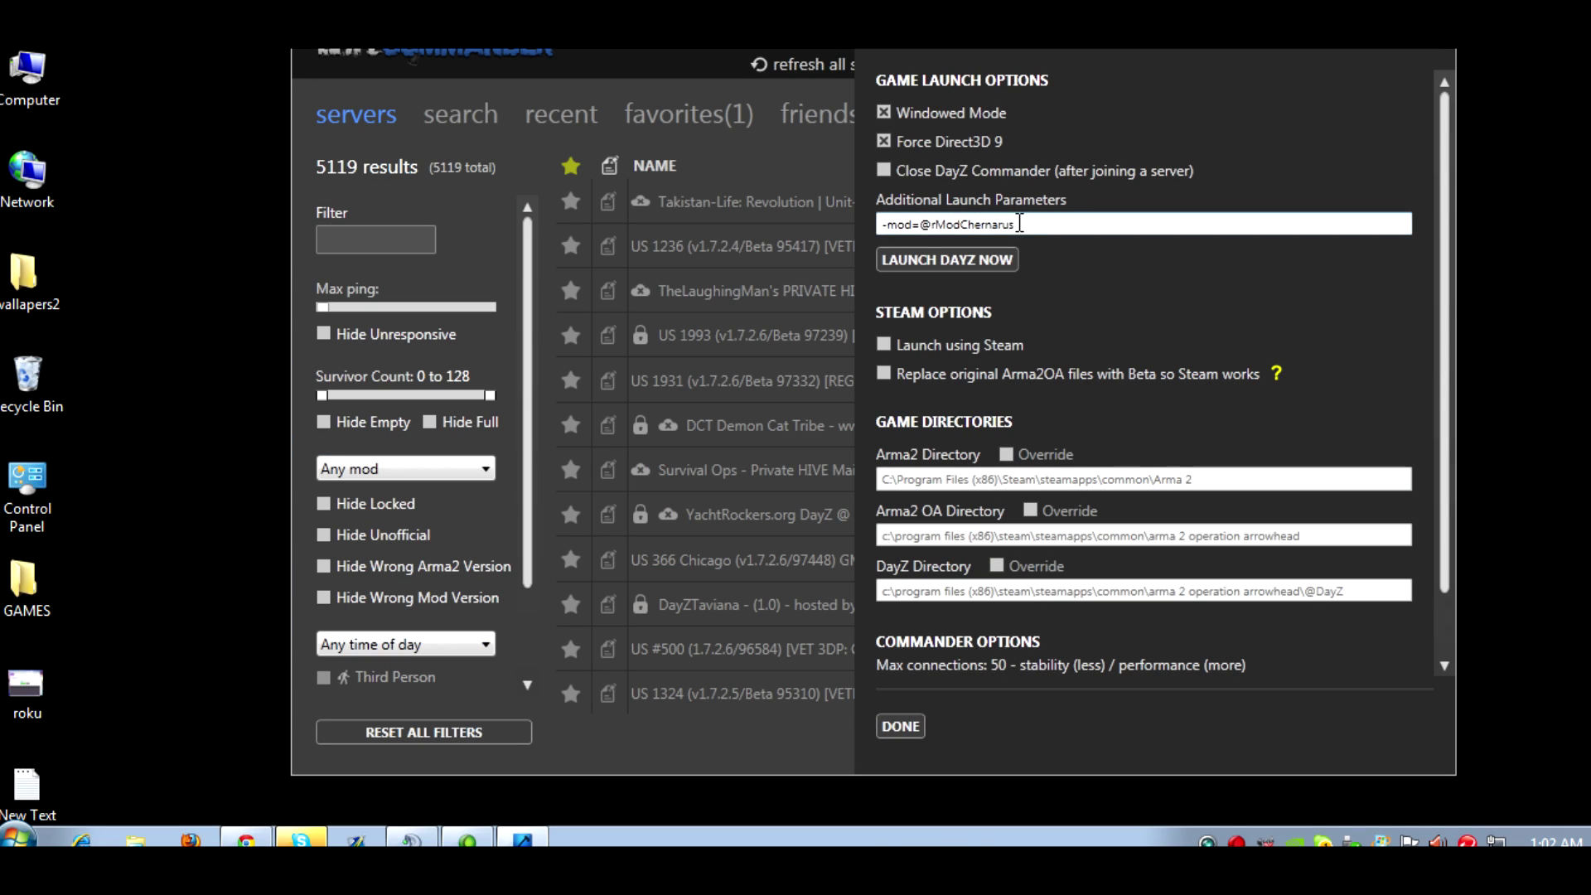
pyautogui.moveTo(1019, 223); pyautogui.dragTo(794, 237)
pyautogui.rightClick(918, 221)
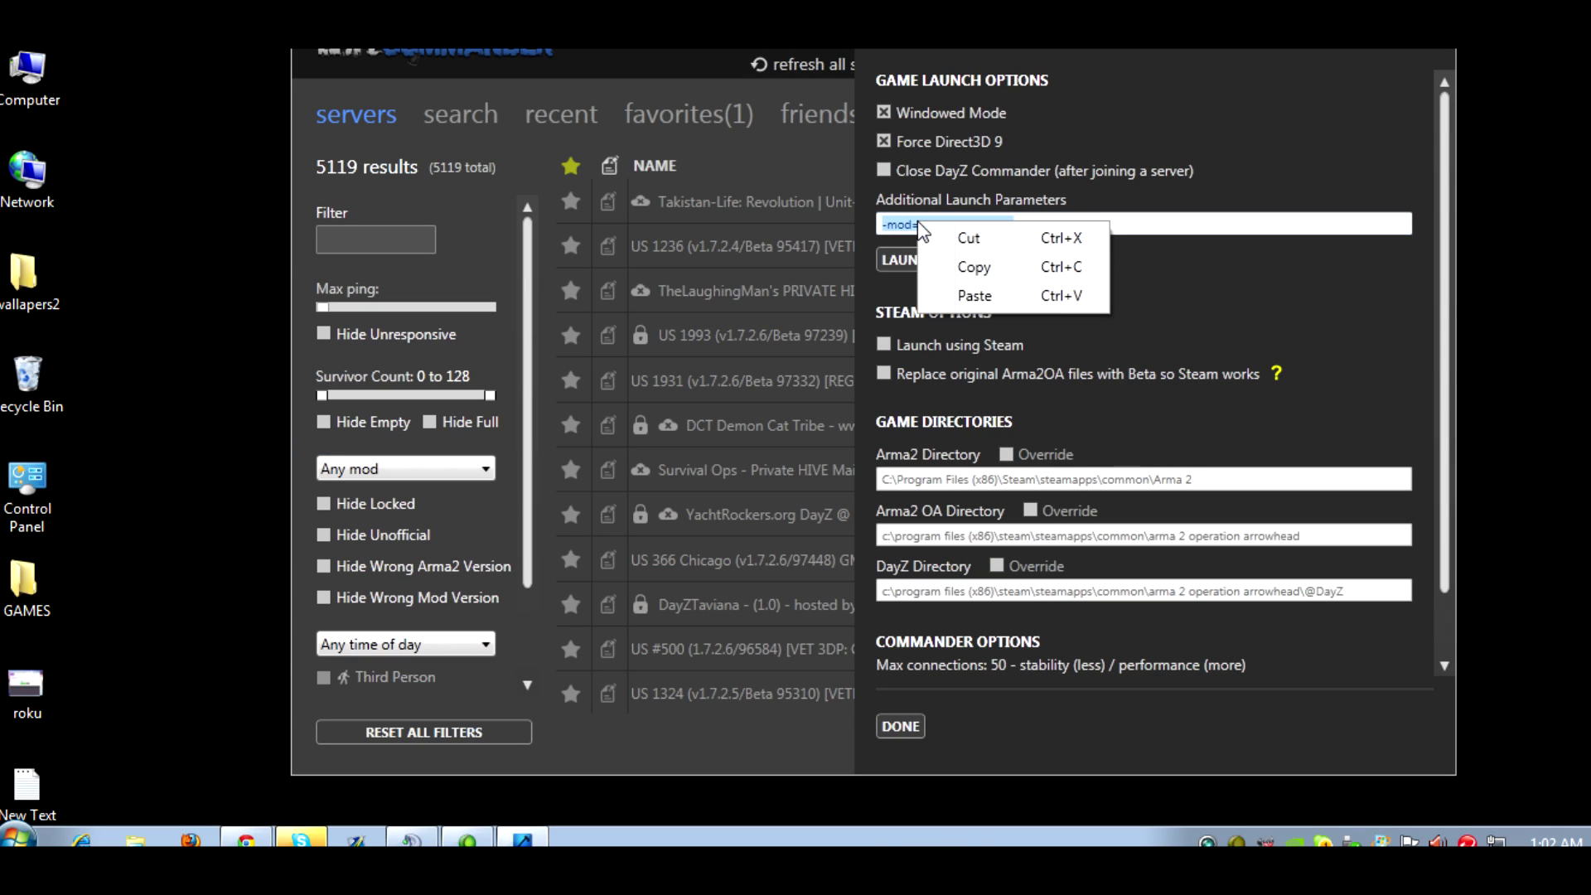
pyautogui.click(948, 292)
pyautogui.click(948, 291)
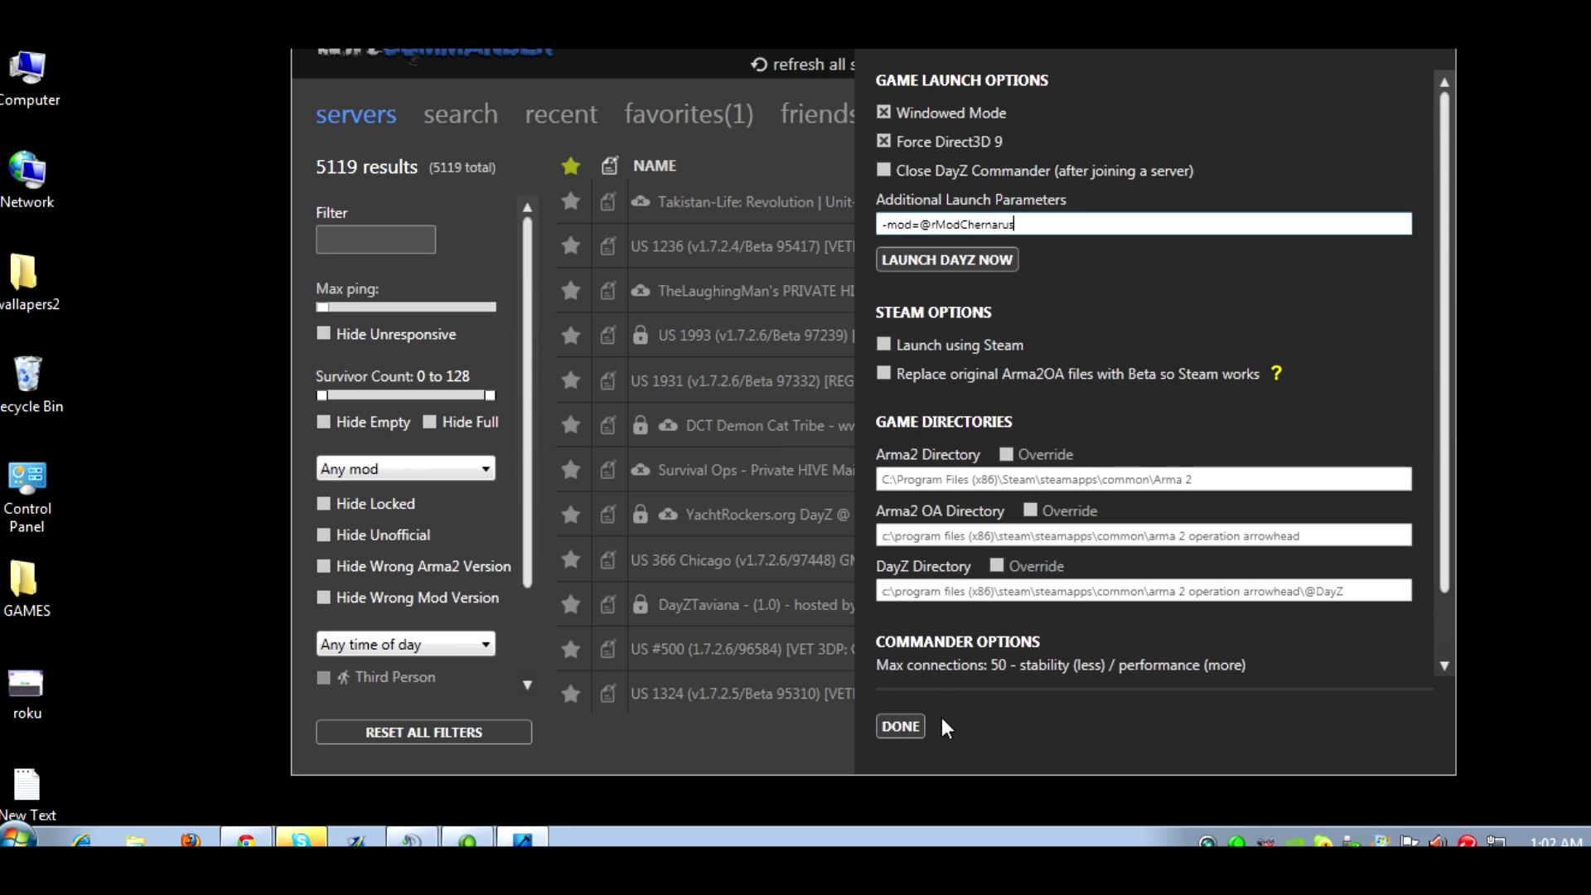
# Close the launcher settings and select the US 1024 Chernarus server among the favorites.
pyautogui.click(900, 726)
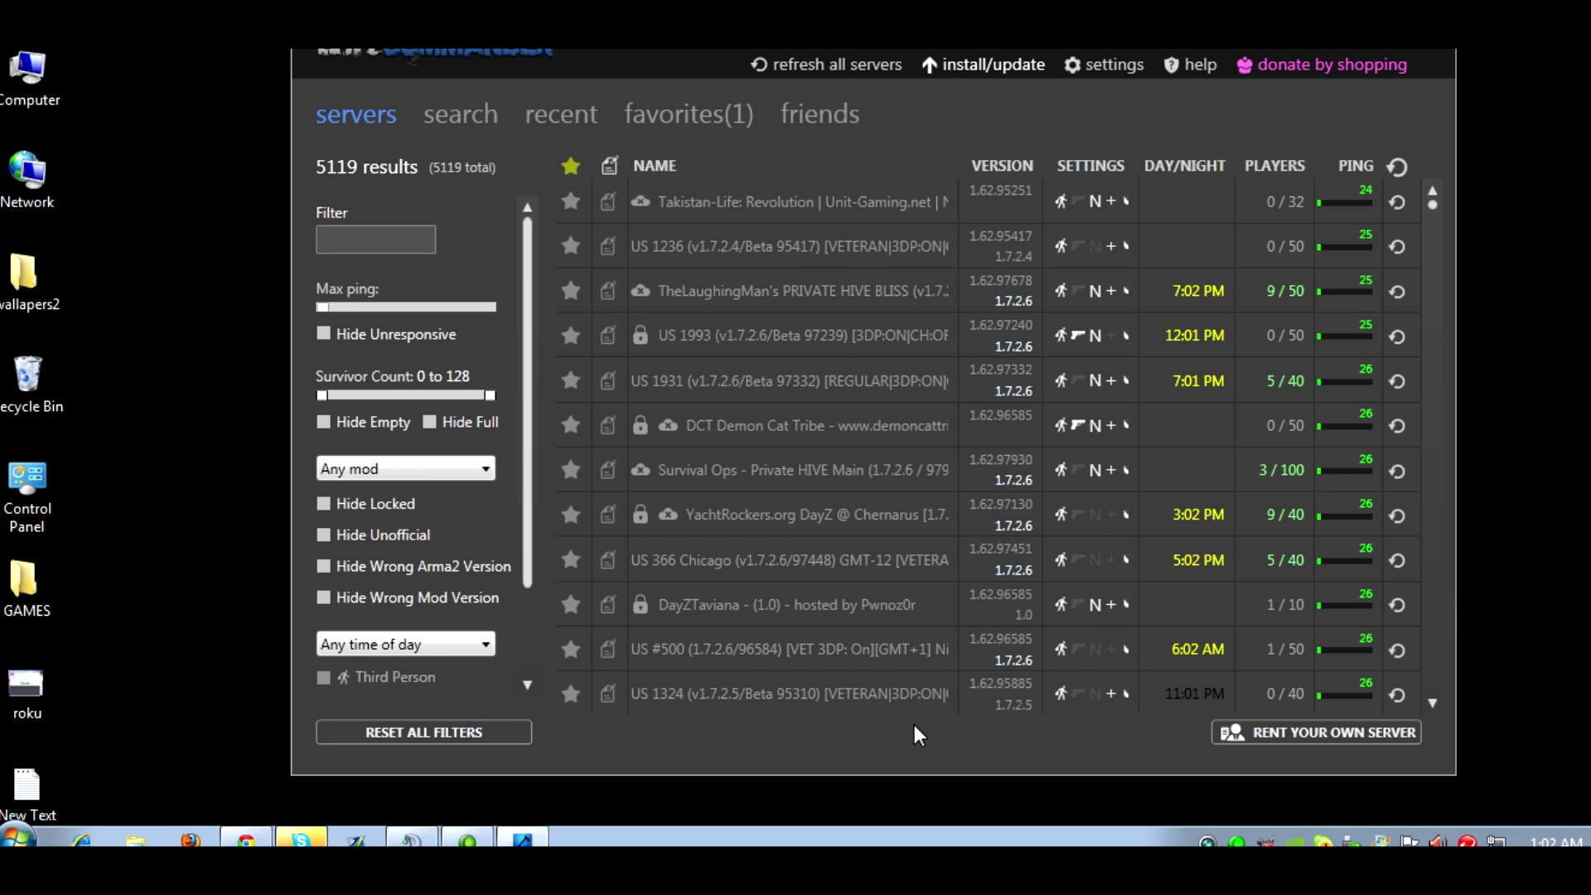
pyautogui.moveTo(978, 52); pyautogui.dragTo(943, 52)
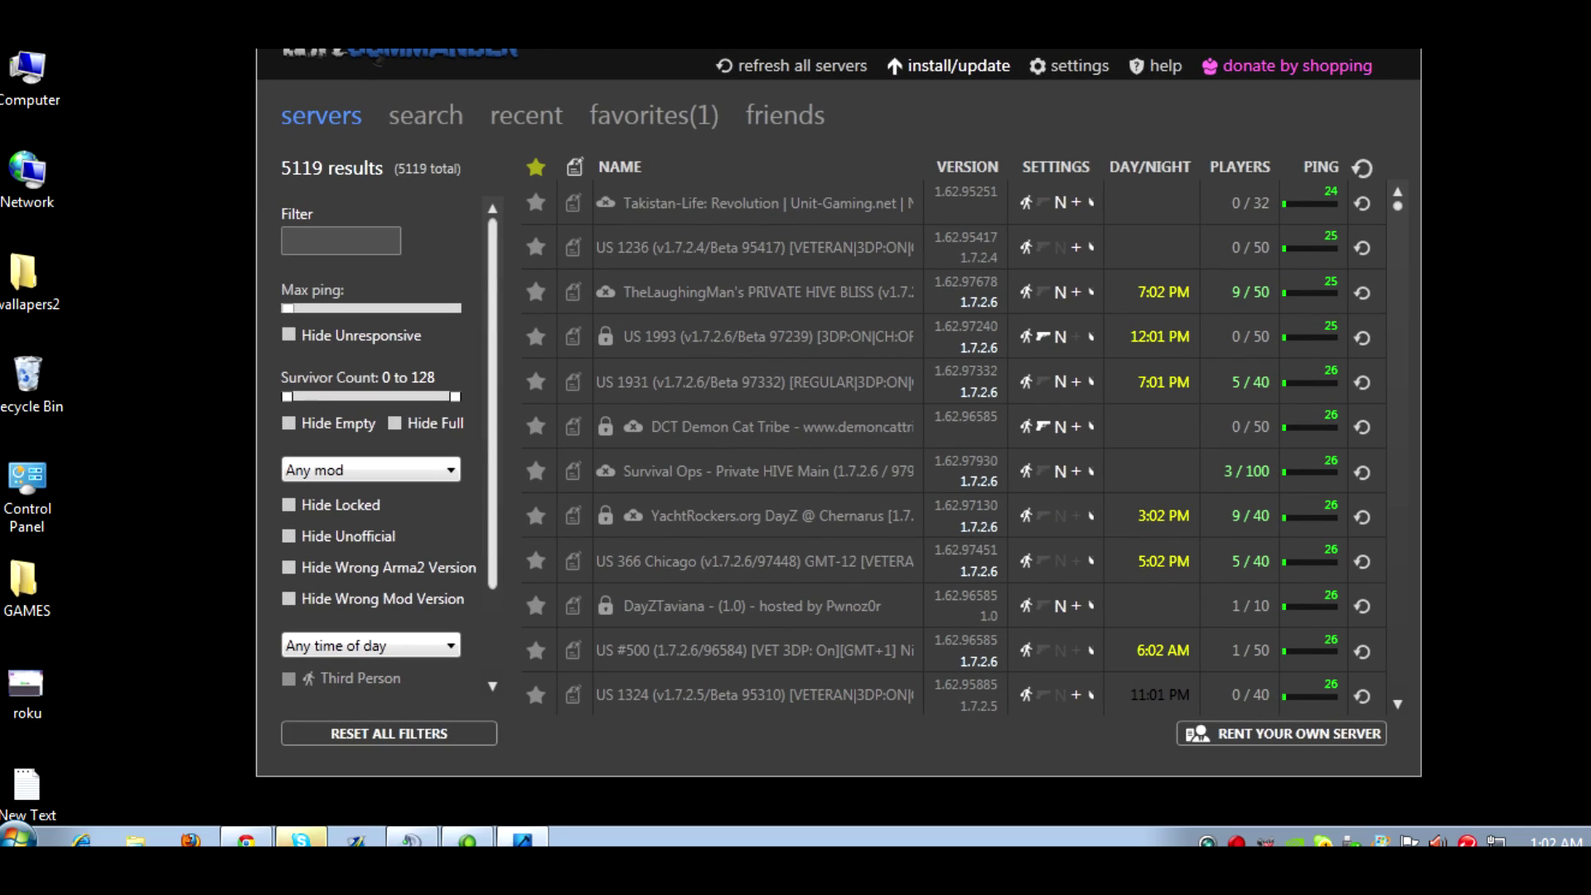
pyautogui.click(650, 112)
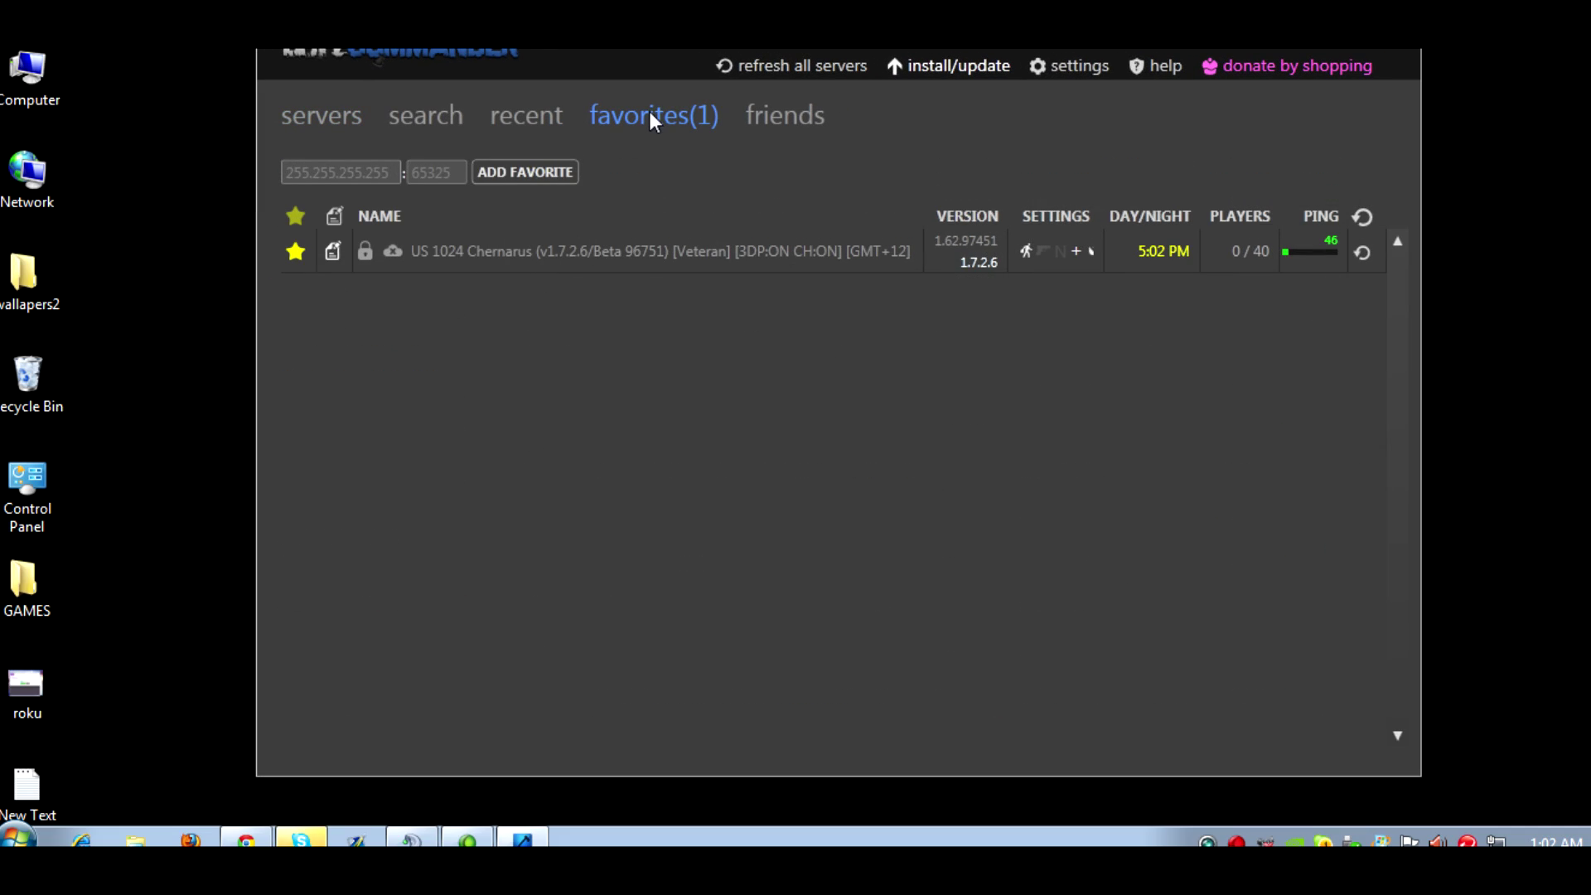
pyautogui.click(743, 246)
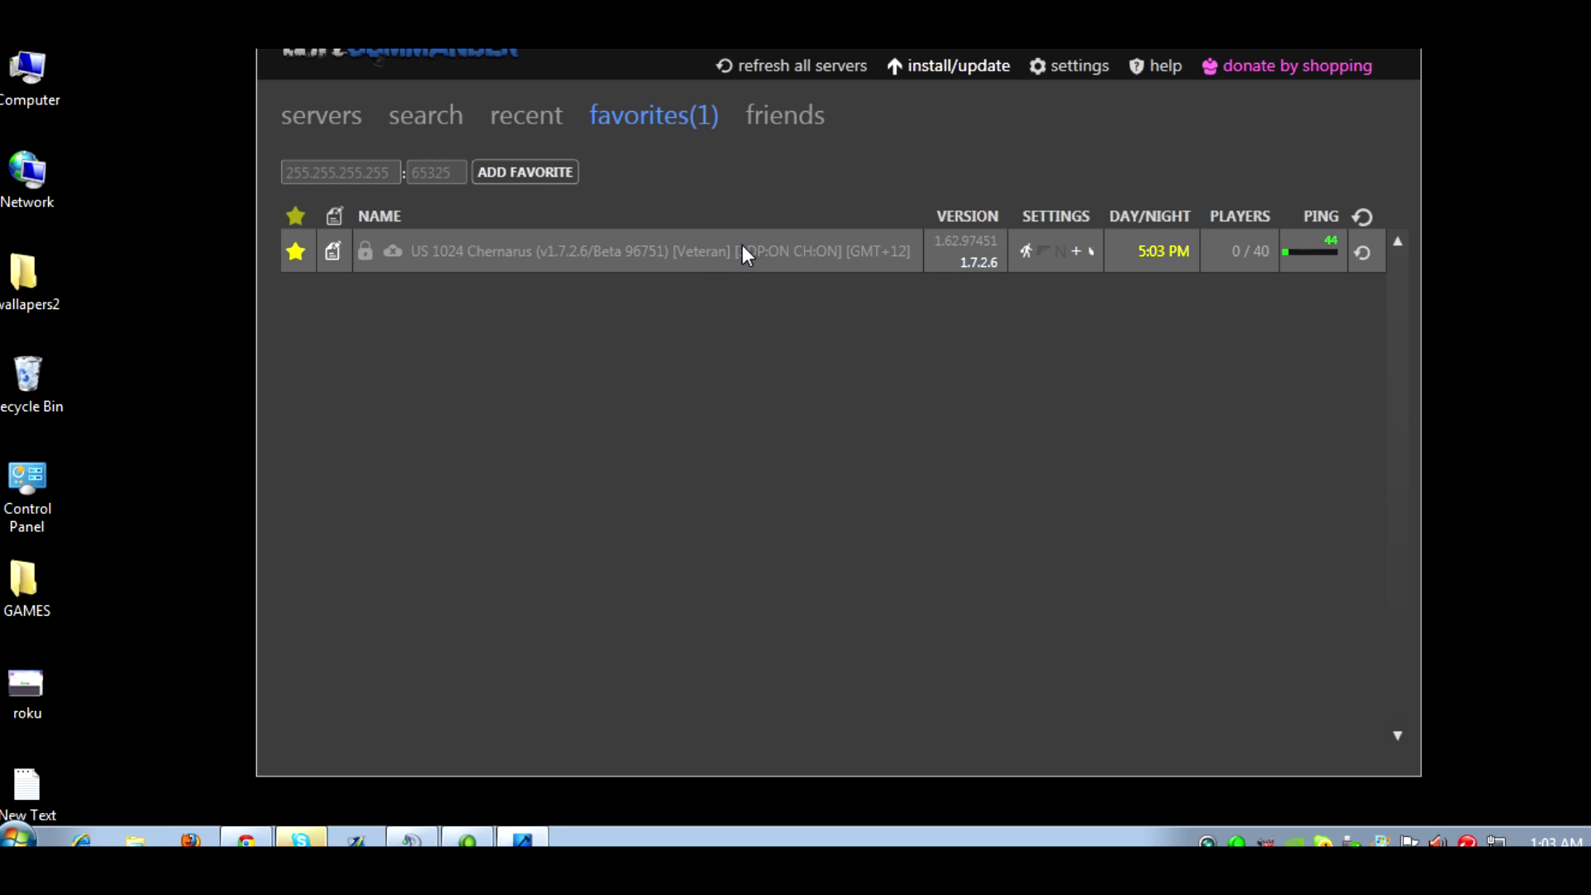
pyautogui.click(1239, 842)
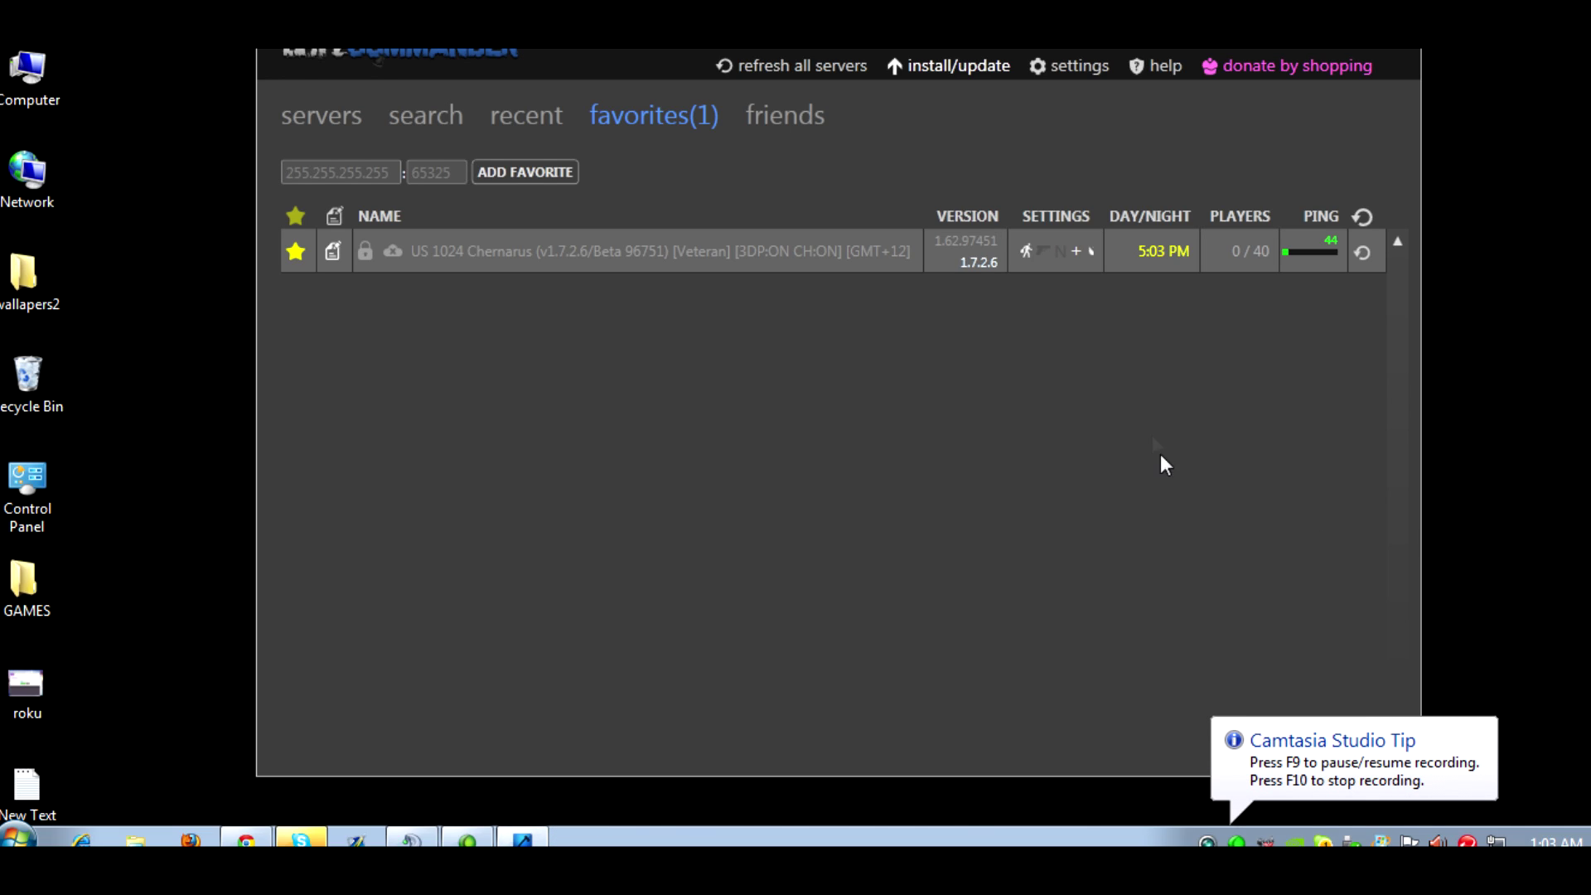
# Join the US 1024 Chernarus favorite server, pasting in the server password.
pyautogui.doubleClick(870, 267)
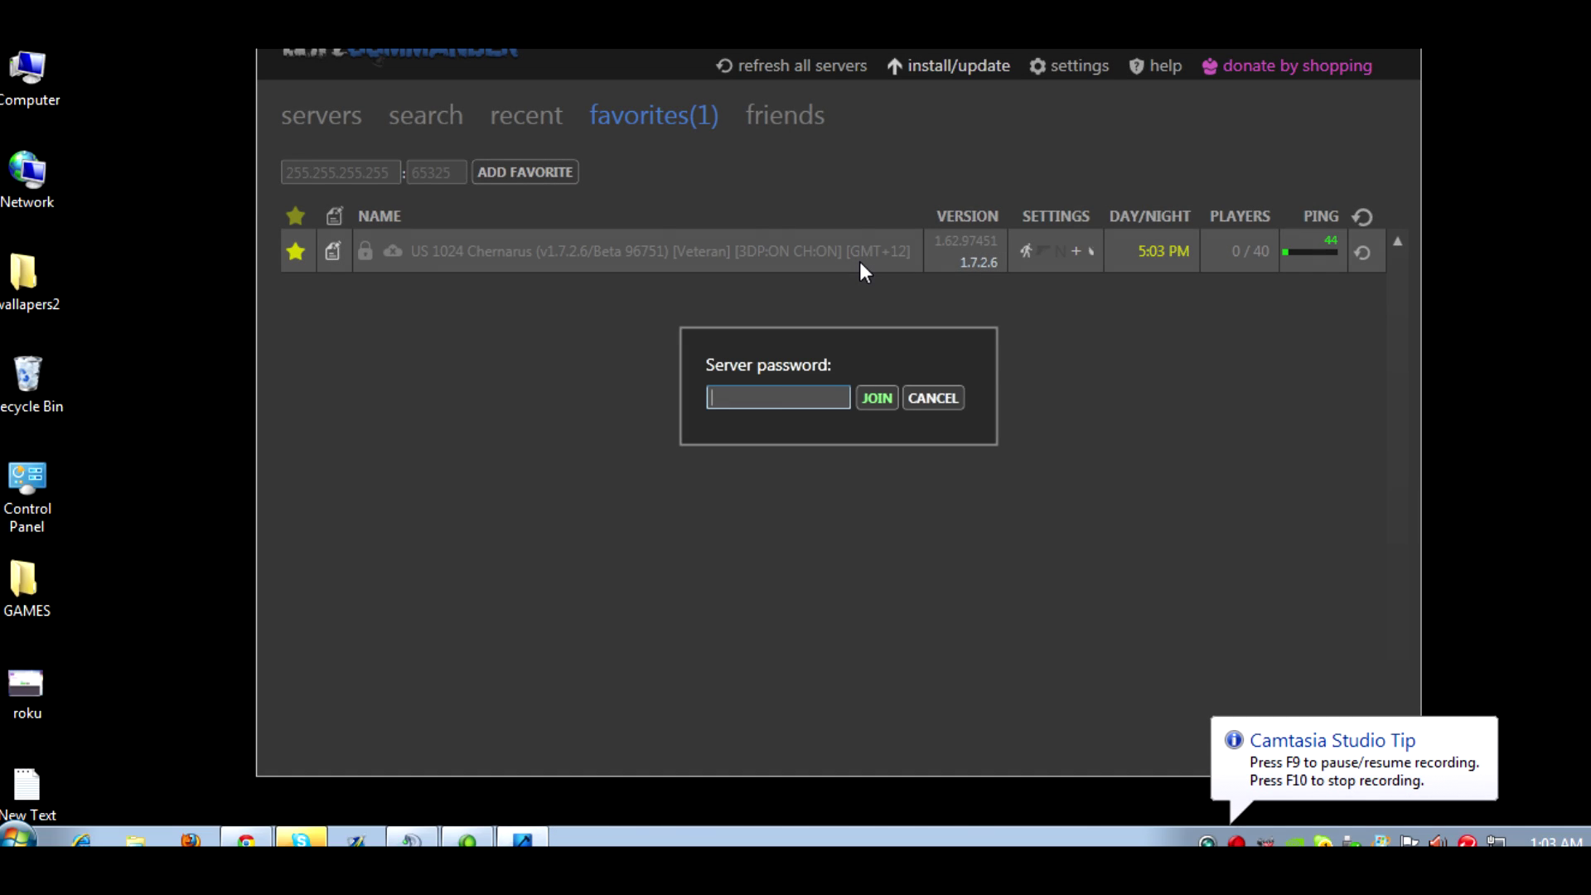
pyautogui.rightClick(777, 393)
pyautogui.click(816, 465)
pyautogui.click(874, 399)
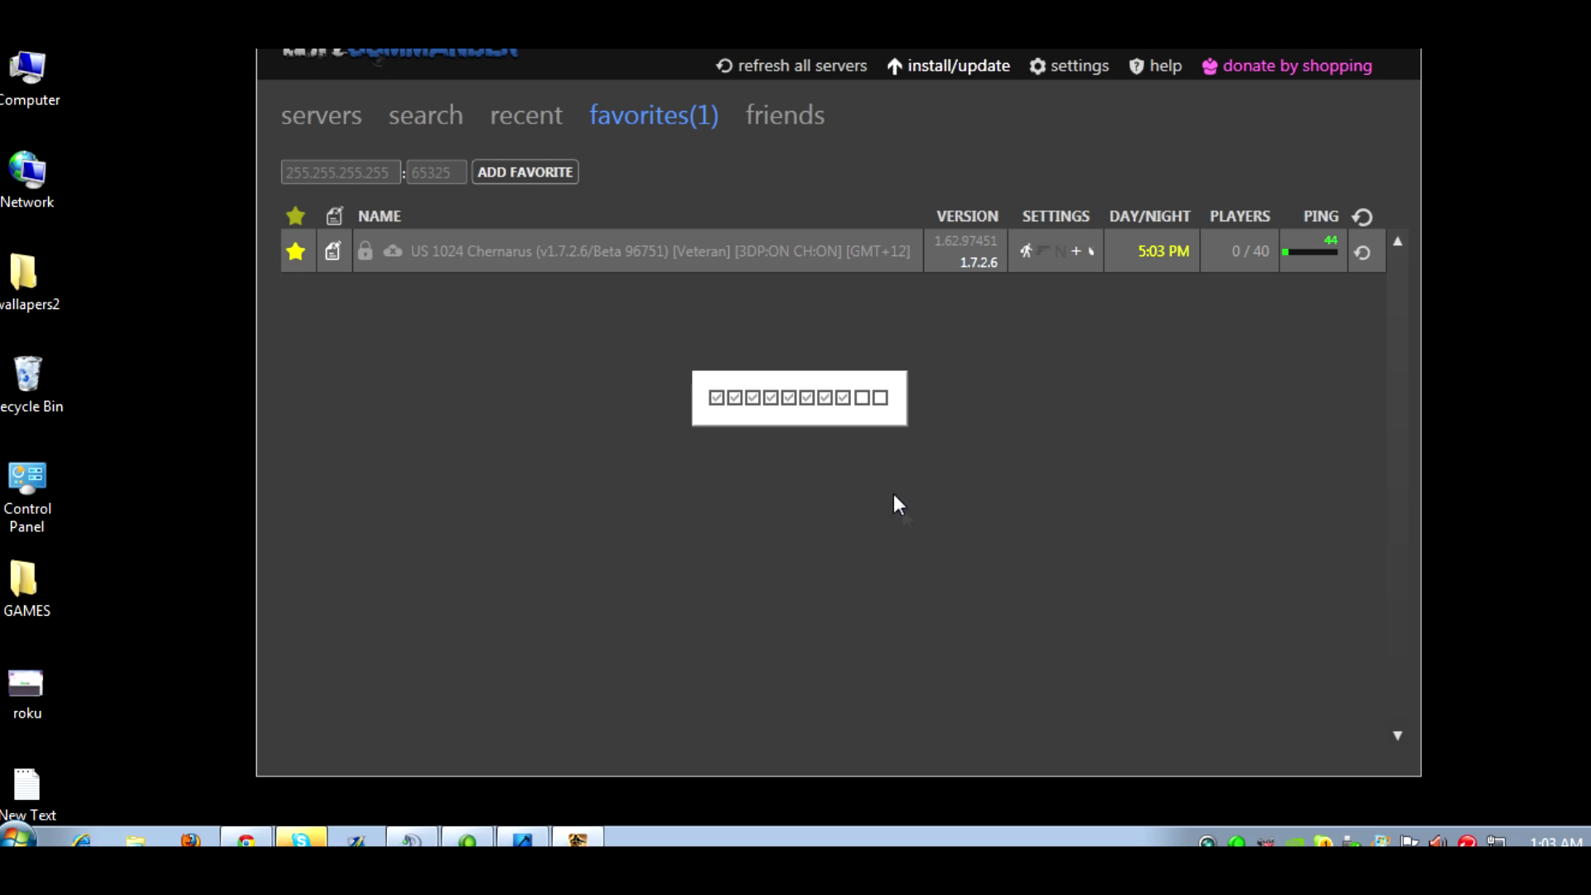
# Reposition the Arma 2 OA game window and enter the DayZ Chernarus mission from the multiplayer lobby as a BLUFOR survivor.
pyautogui.click(1236, 842)
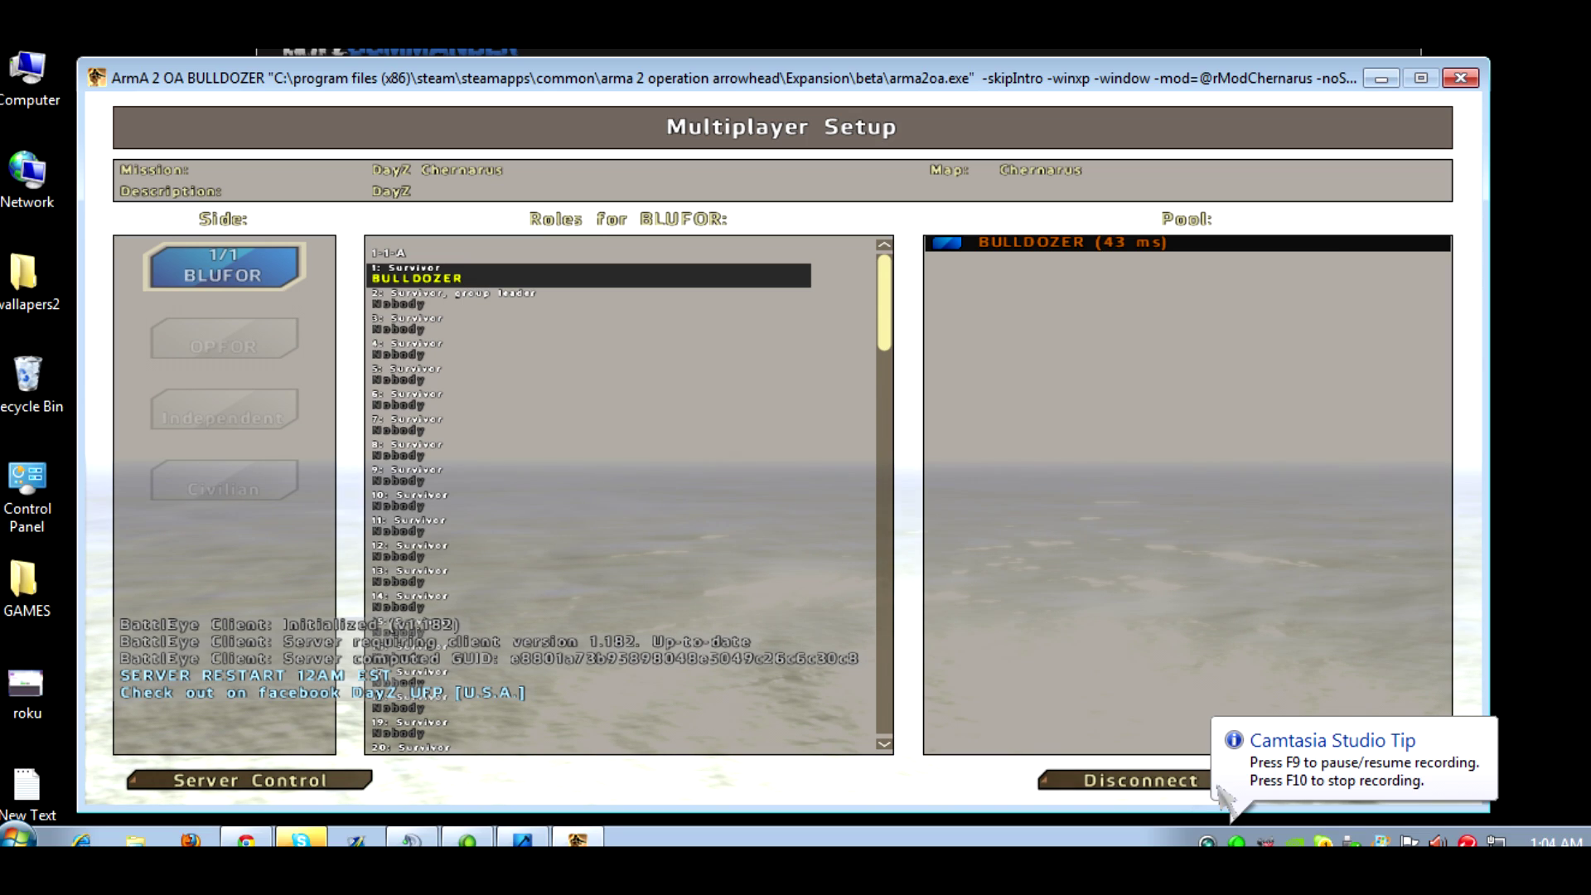
pyautogui.moveTo(1110, 80); pyautogui.dragTo(1104, 79)
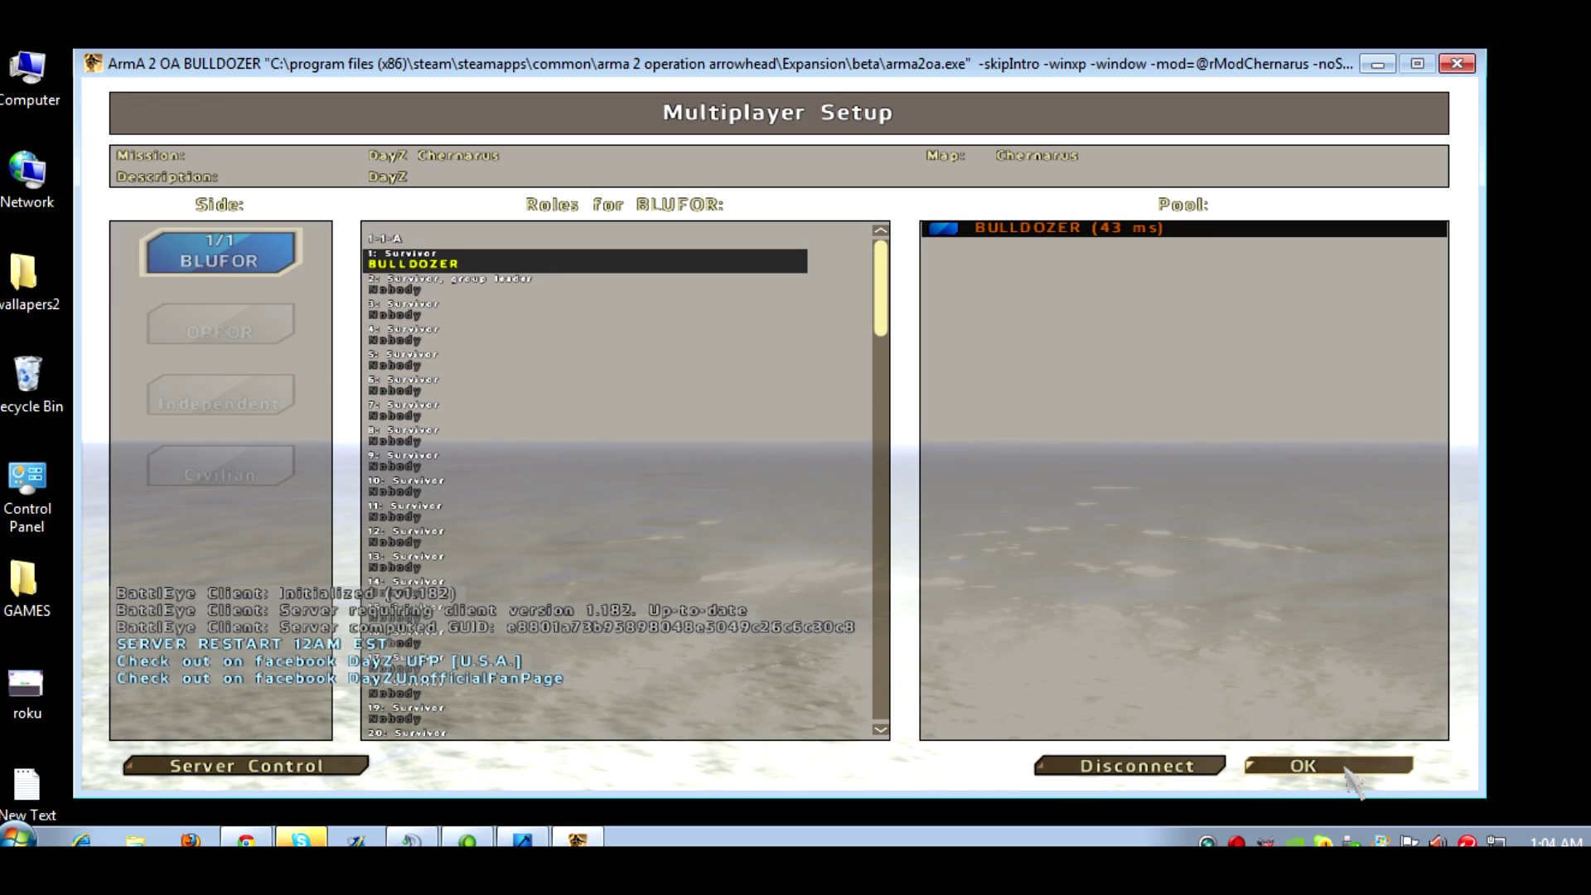
pyautogui.click(1346, 771)
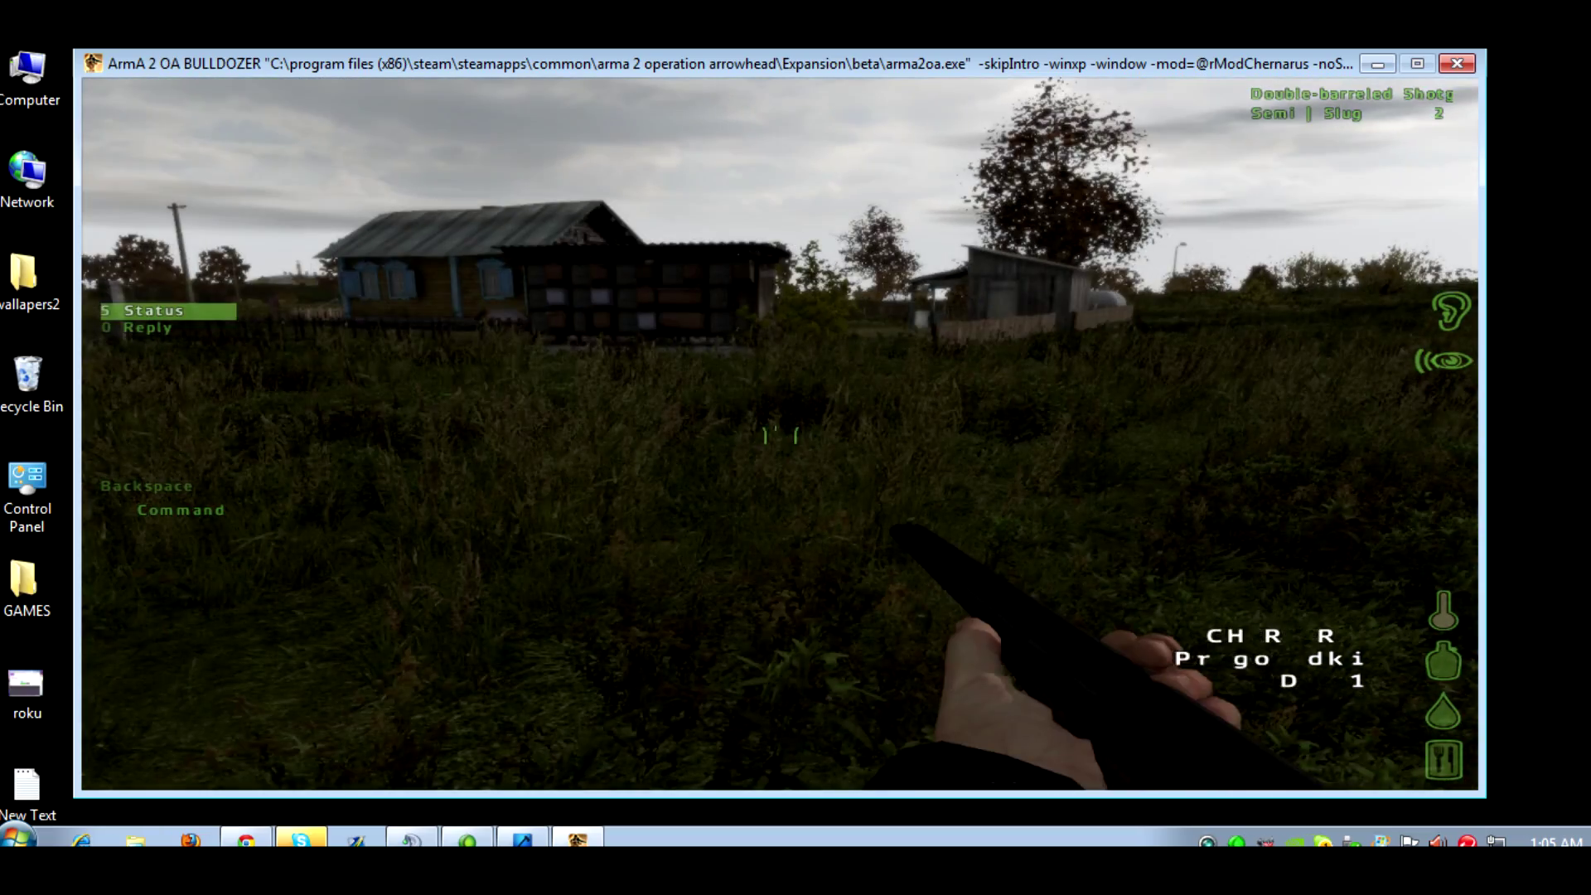
# Switch to third-person view and run the survivor past the houses, fence and wrecked cars to the road to inspect the modded map.
pyautogui.press('w')
pyautogui.press('KP_Enter')
pyautogui.press('w')
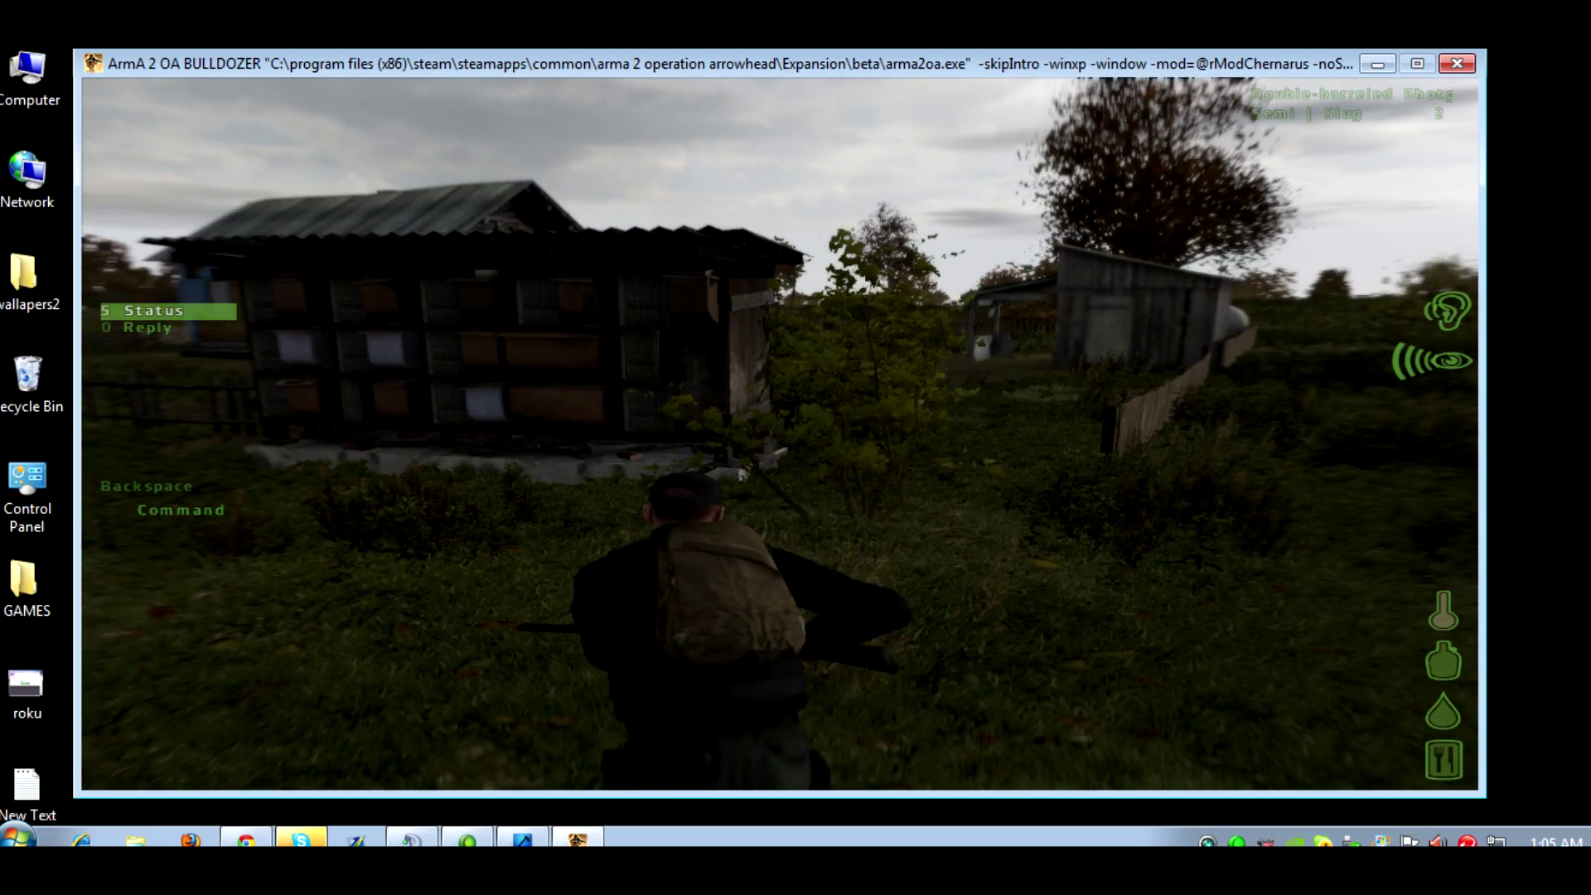
pyautogui.press('w')
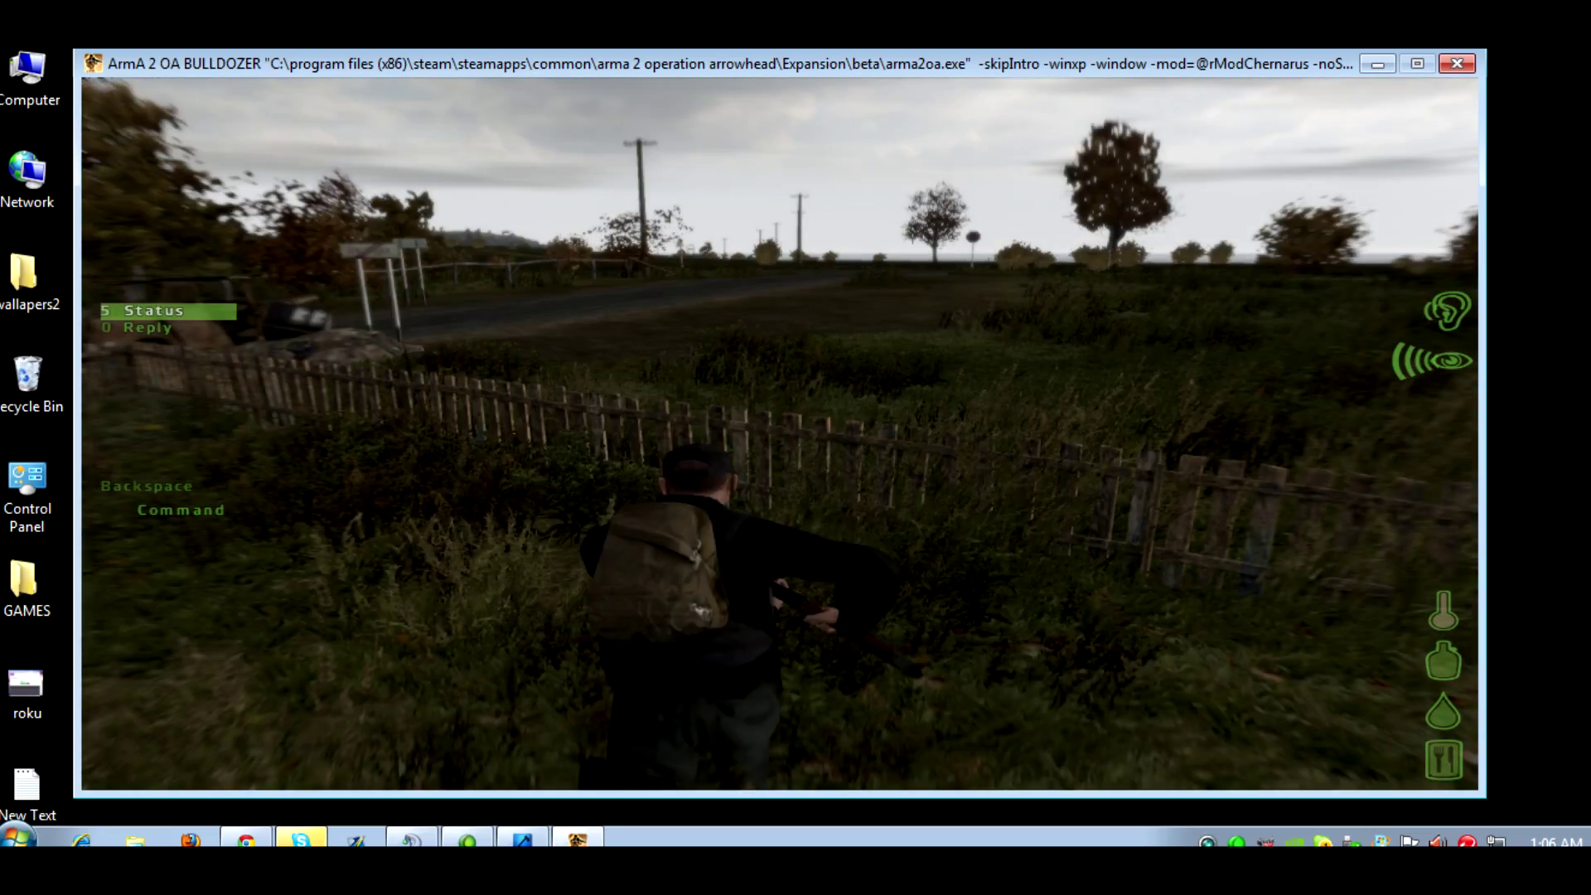
pyautogui.press('w')
pyautogui.press('v')
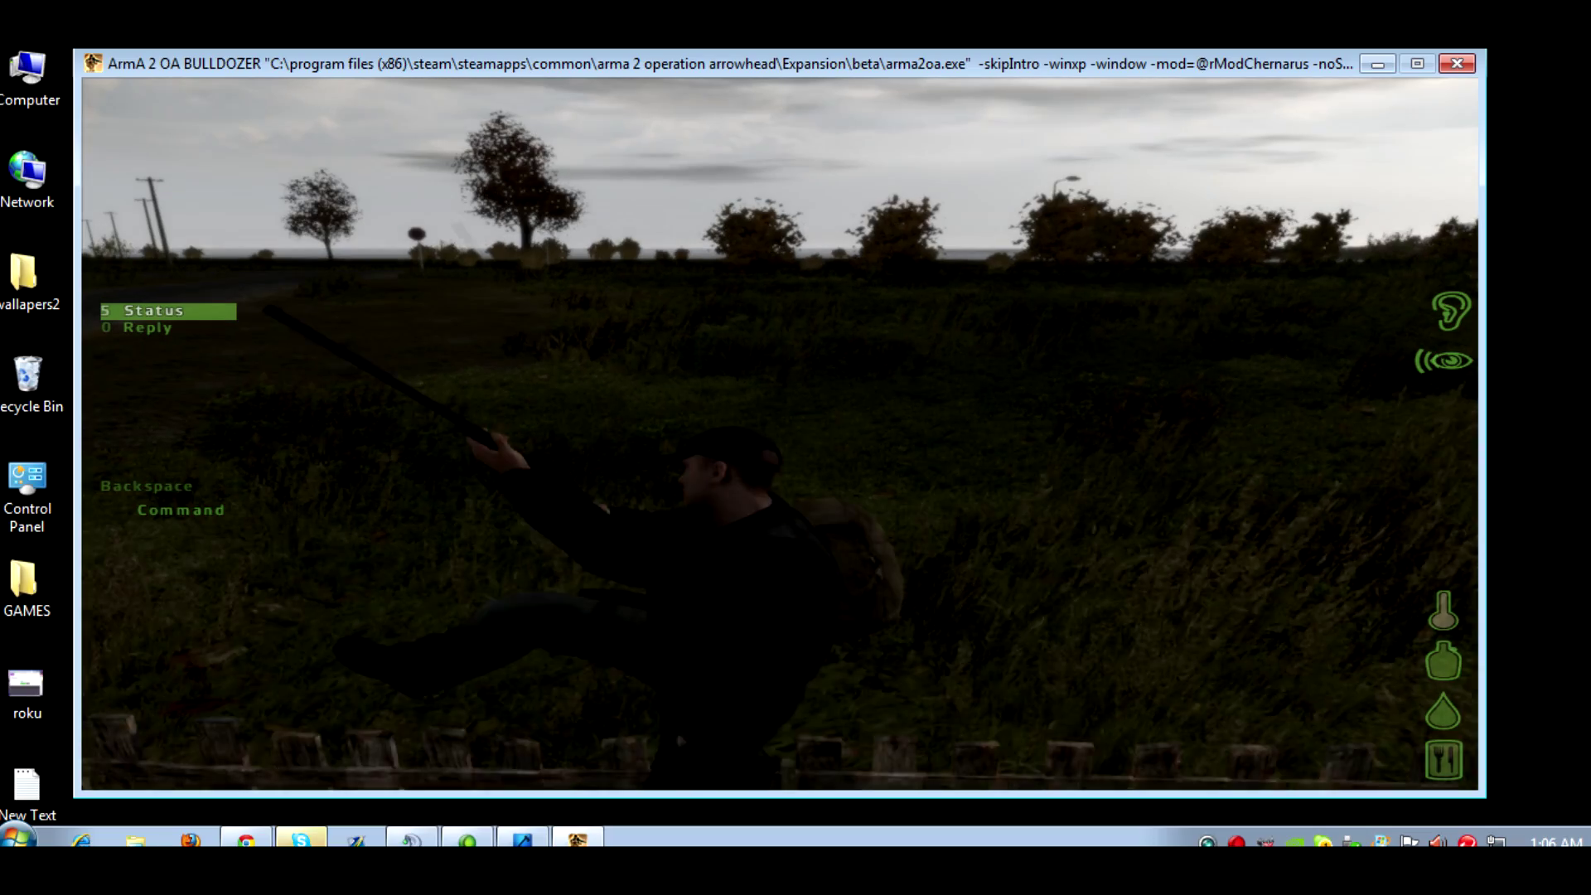
pyautogui.press('w')
pyautogui.press('w')
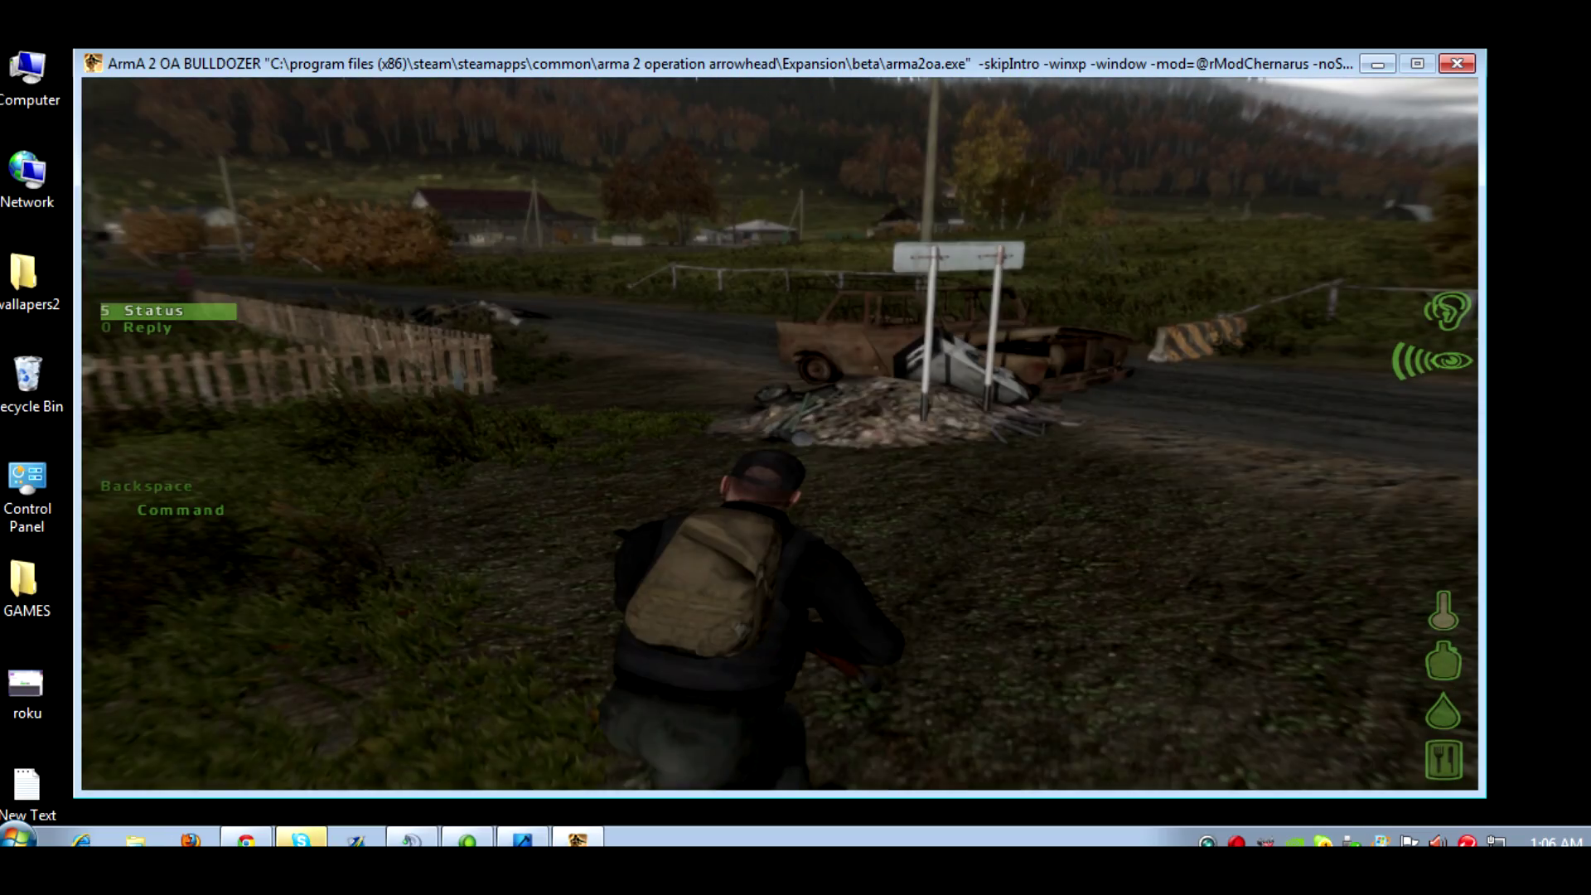
pyautogui.press('w')
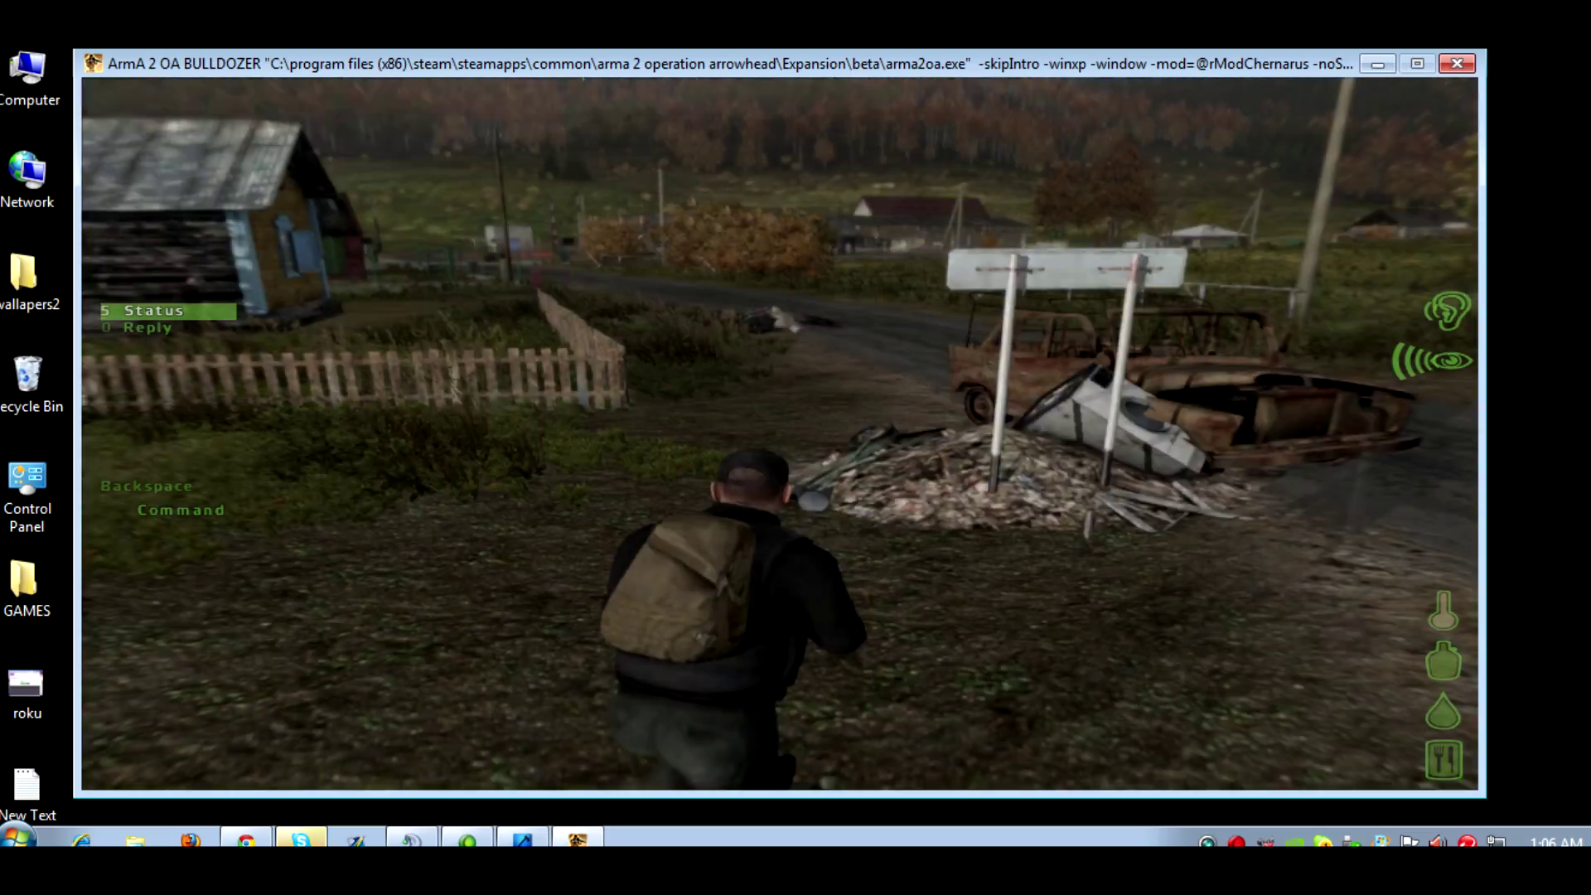
pyautogui.press('w')
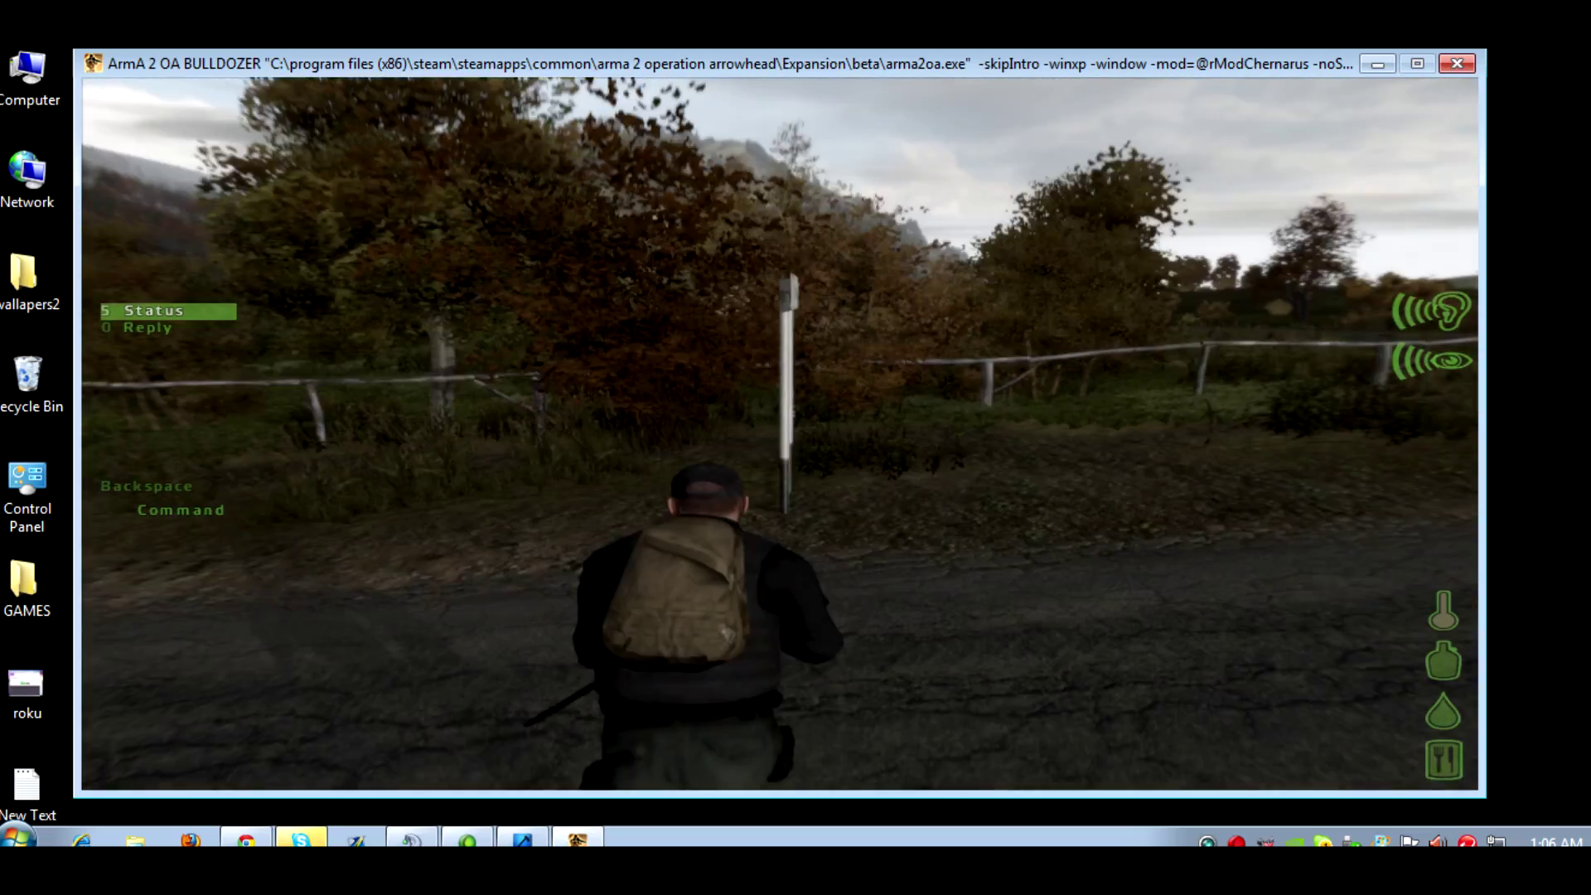
pyautogui.press('w')
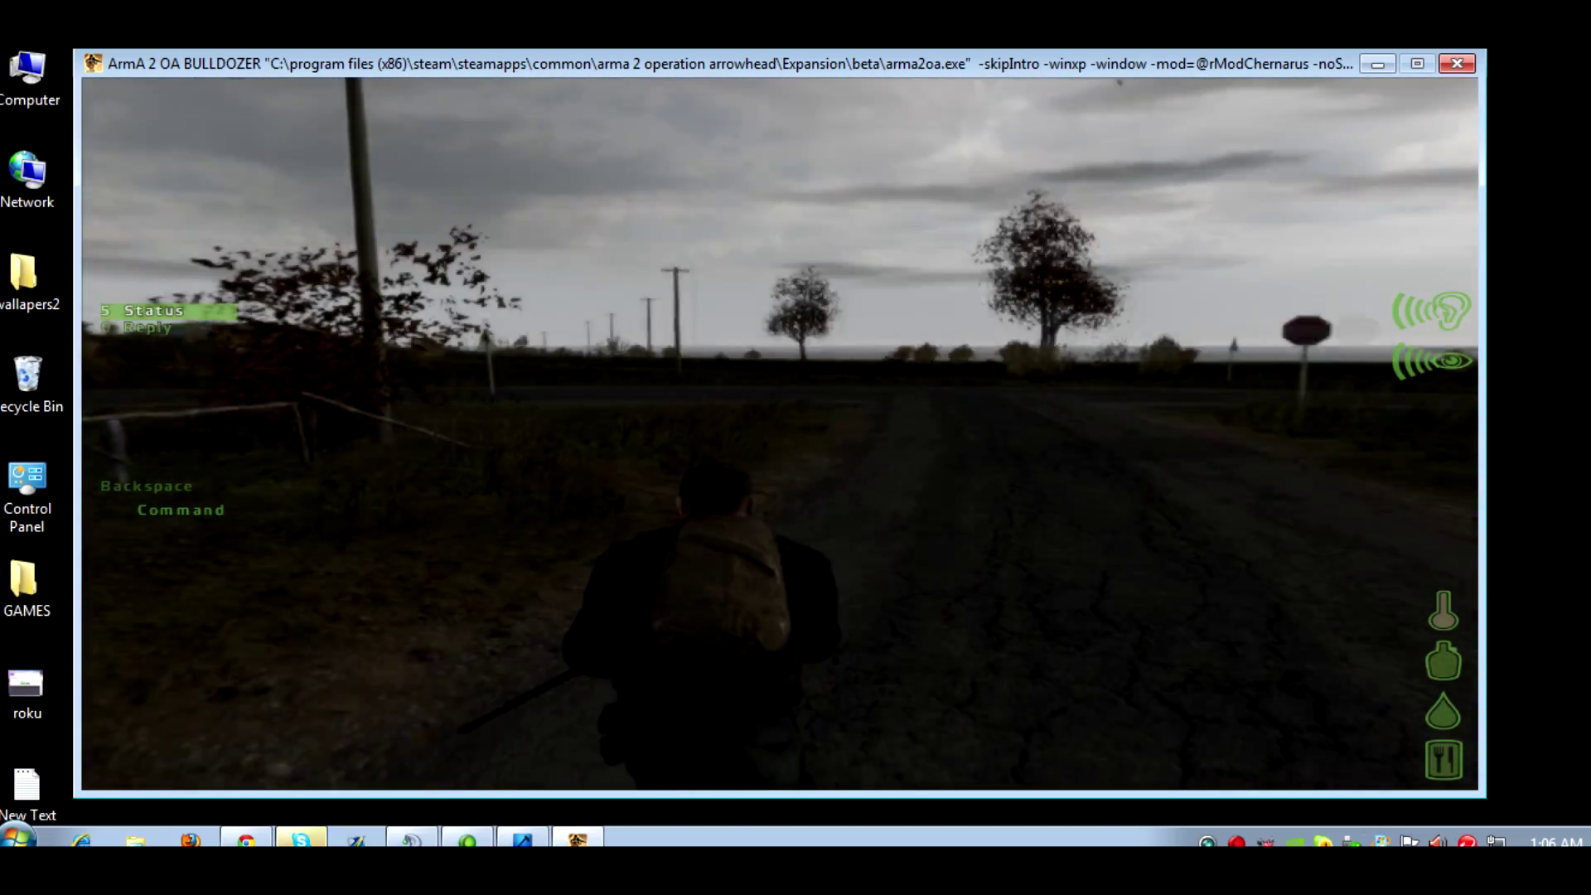
pyautogui.press('w')
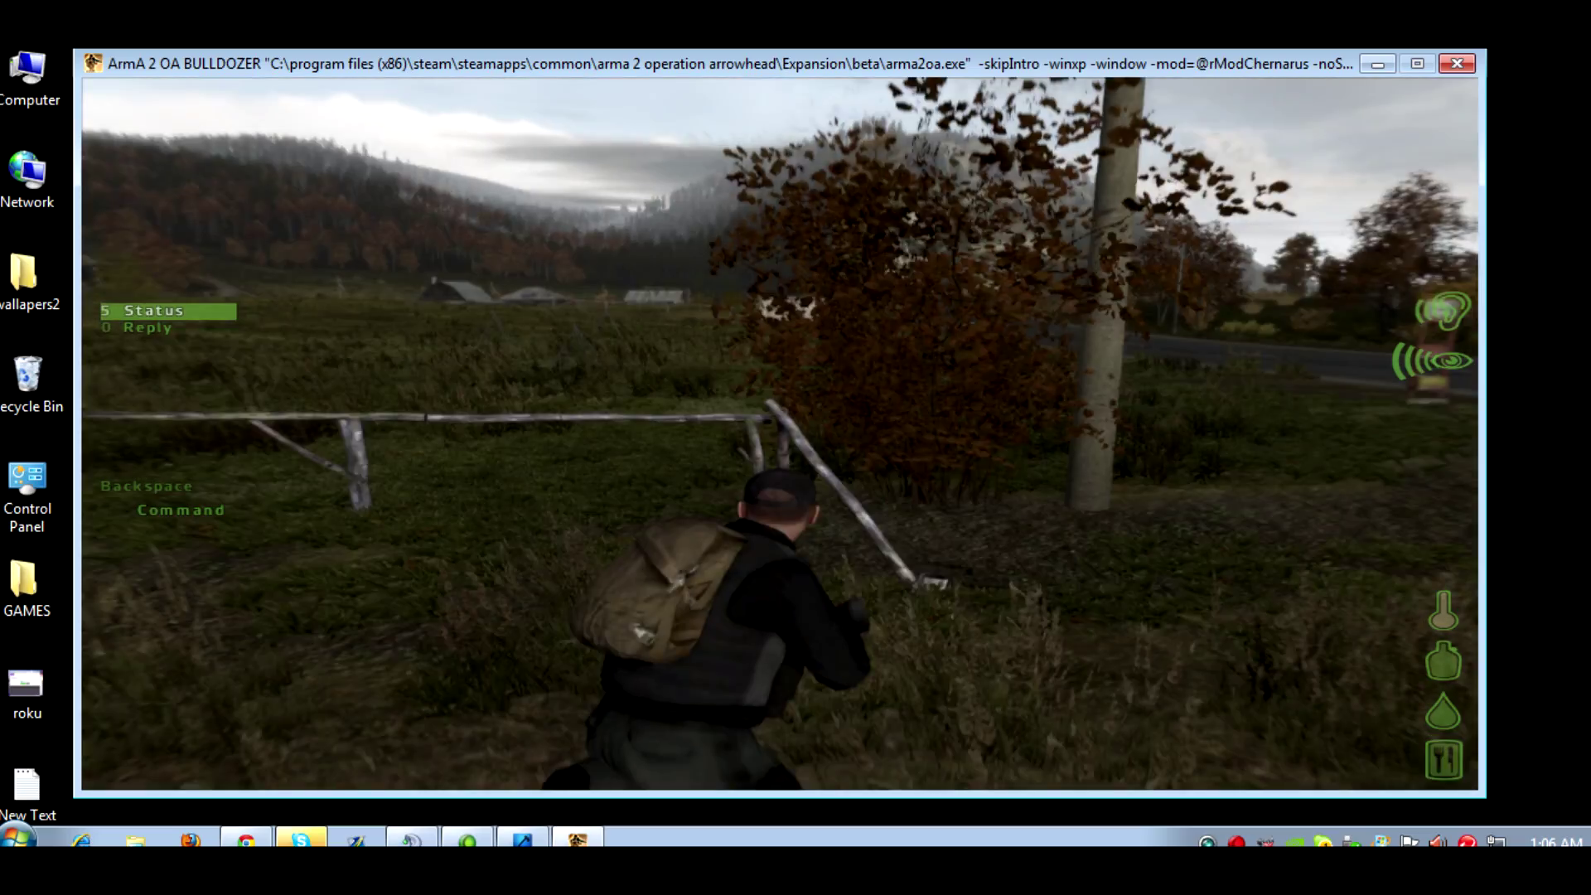
# Run the survivor across the open grass field and move around the zombies to examine them up close.
pyautogui.press('w')
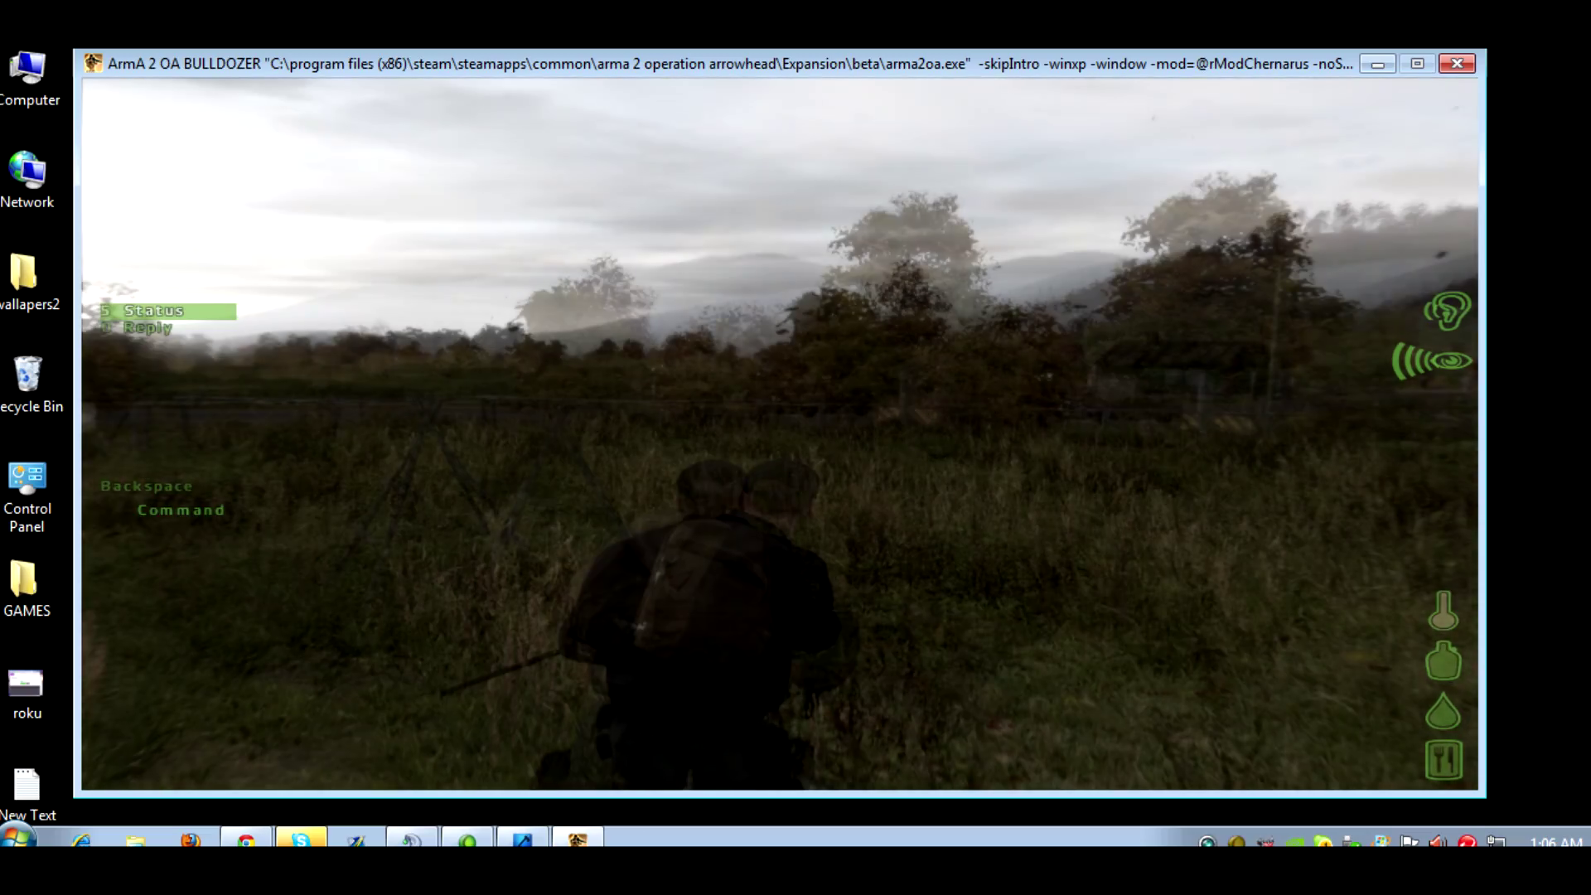
pyautogui.press('w')
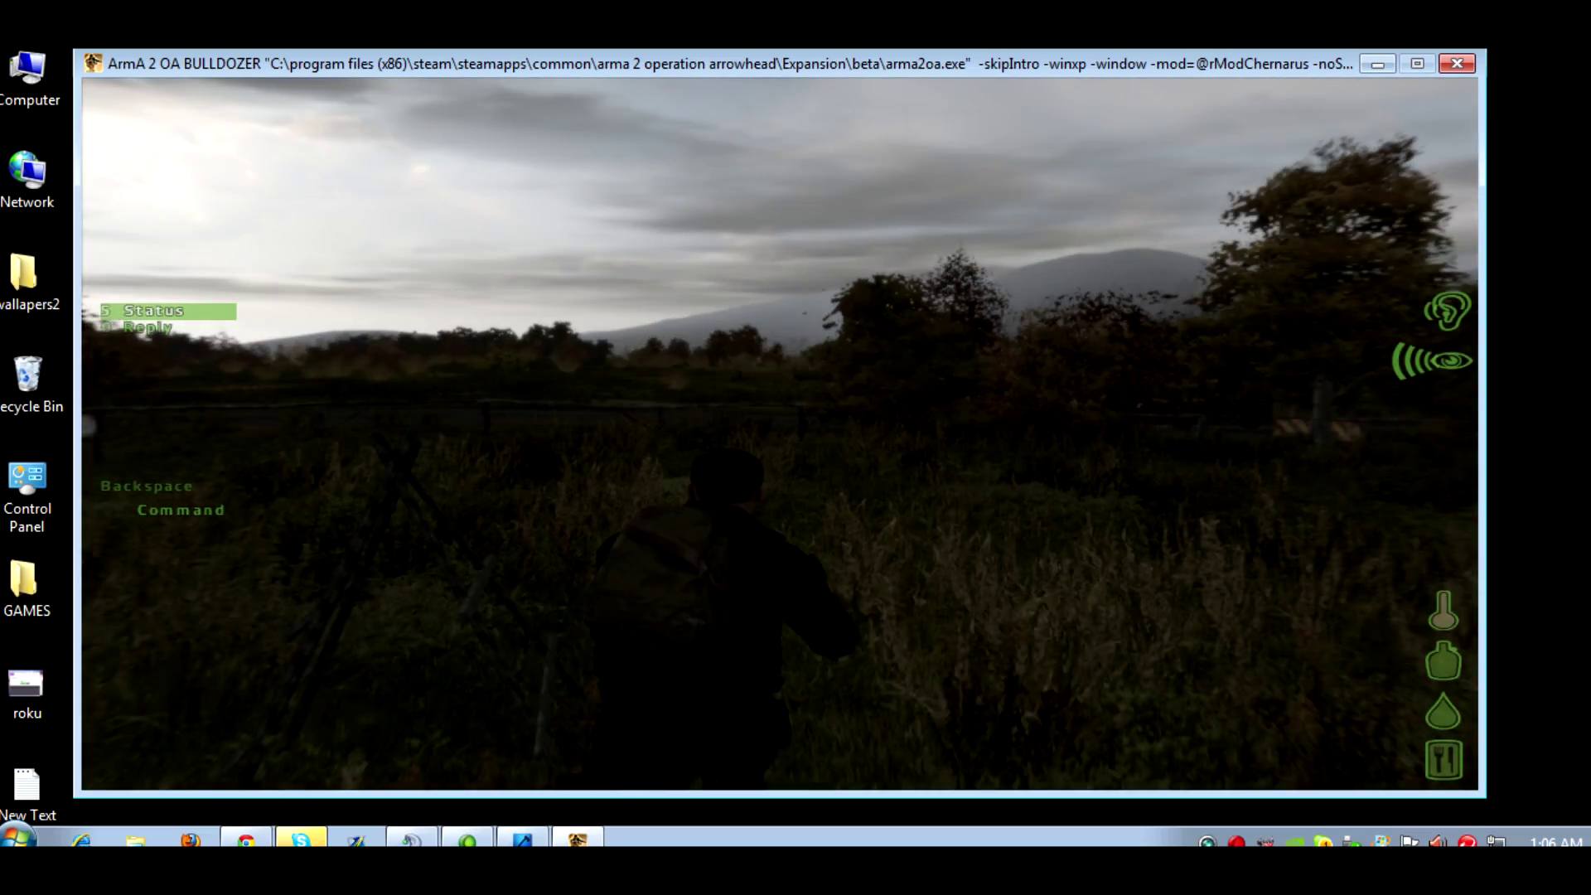
pyautogui.press('w')
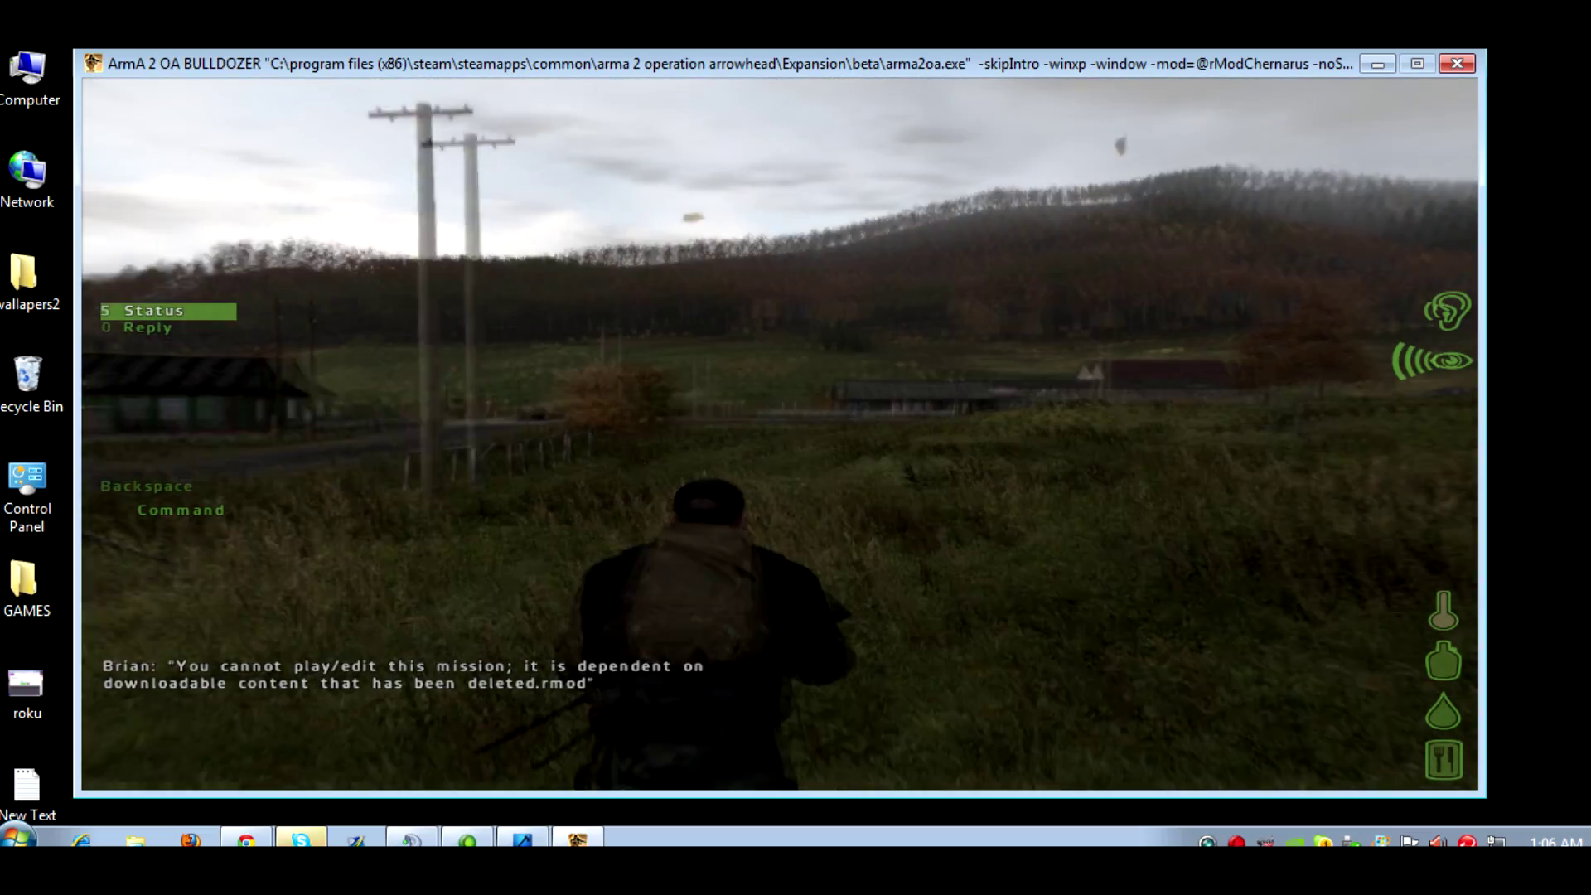
pyautogui.press('w')
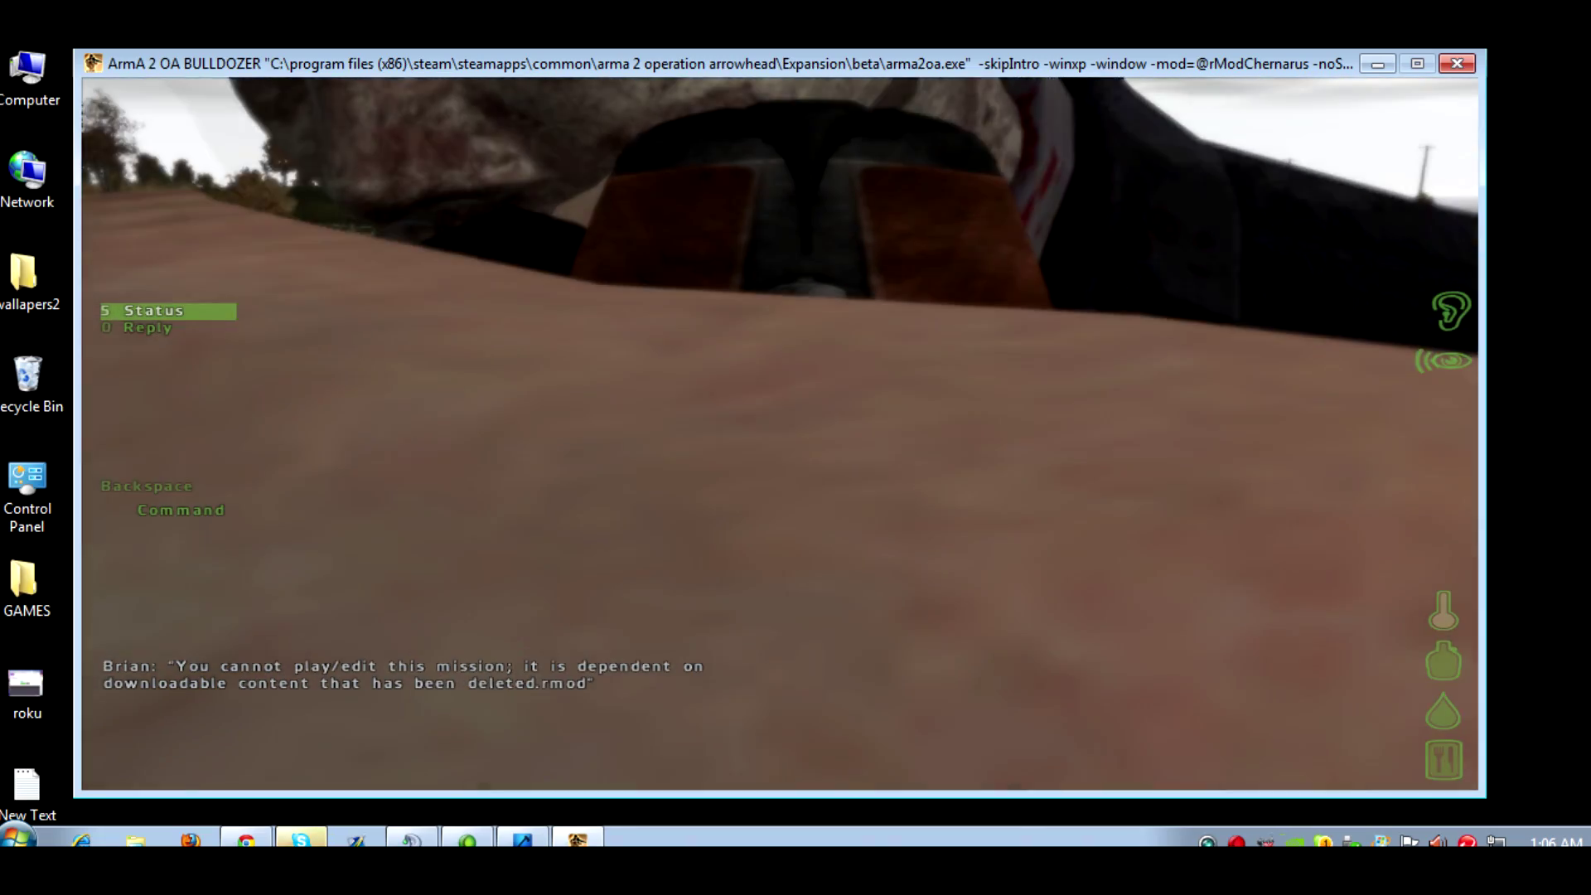
pyautogui.press('s')
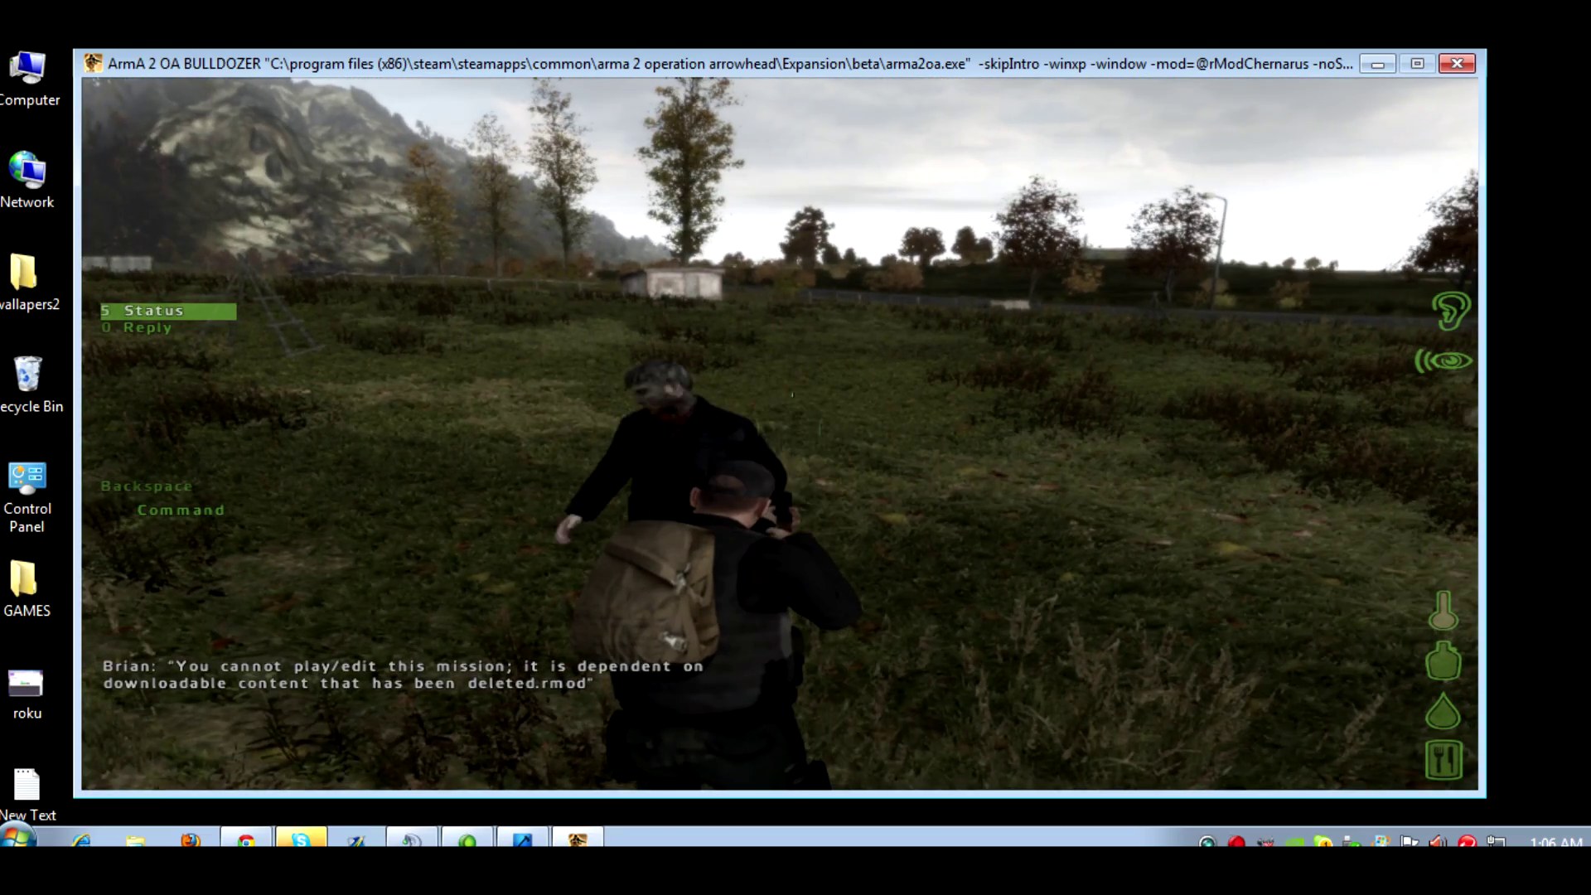
pyautogui.press('w')
pyautogui.press('s')
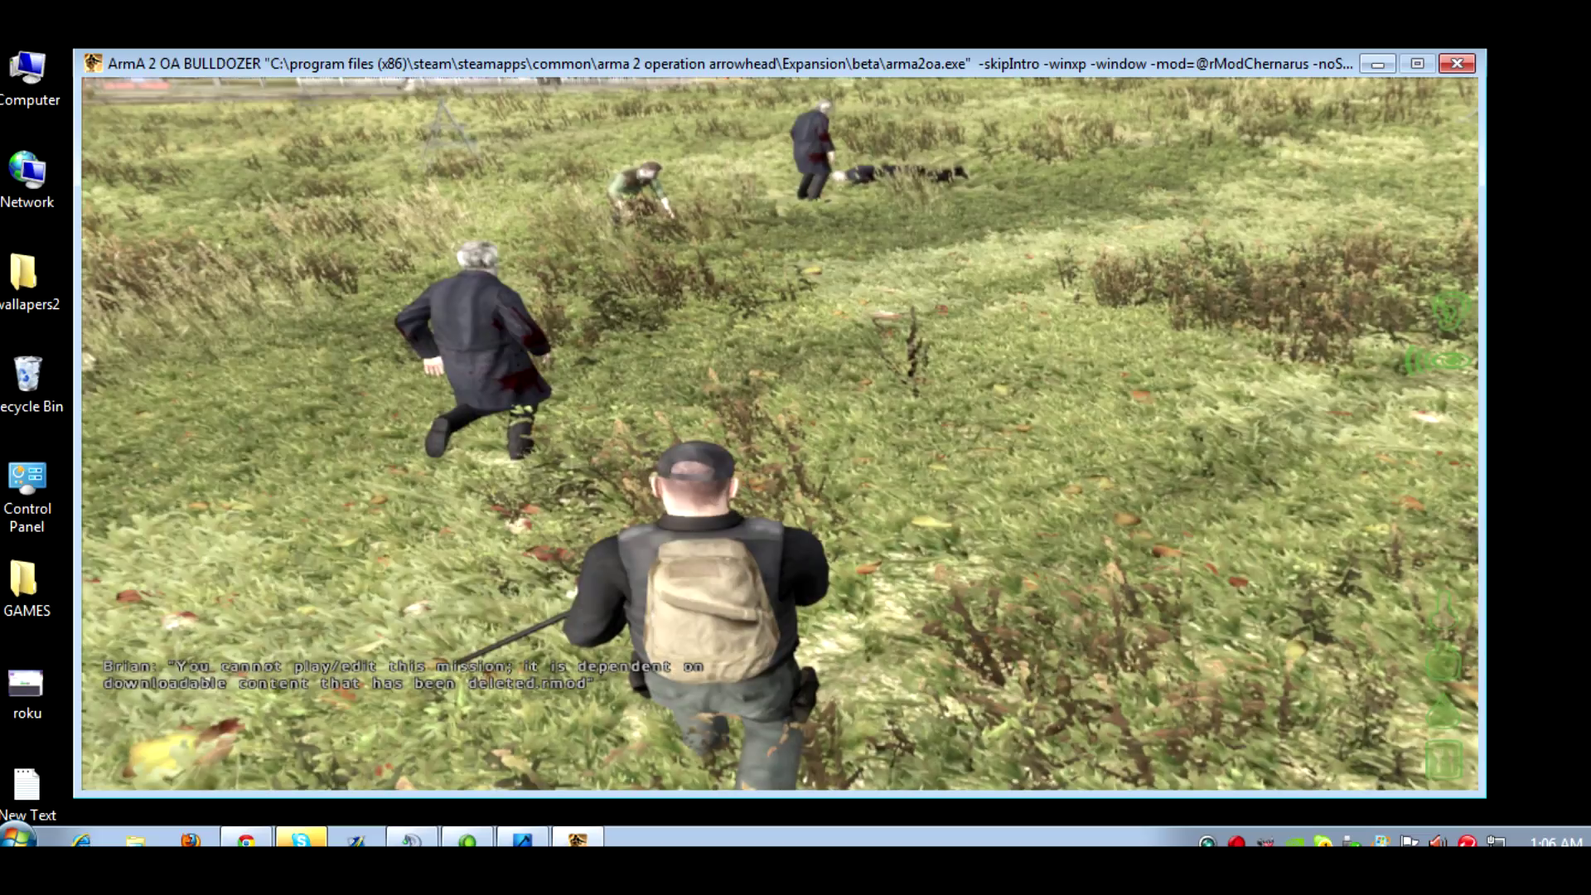
# Abort the mission to return to the lobby, and re-enter DayZ Chernarus as the BLUFOR survivor.
pyautogui.press('Escape')
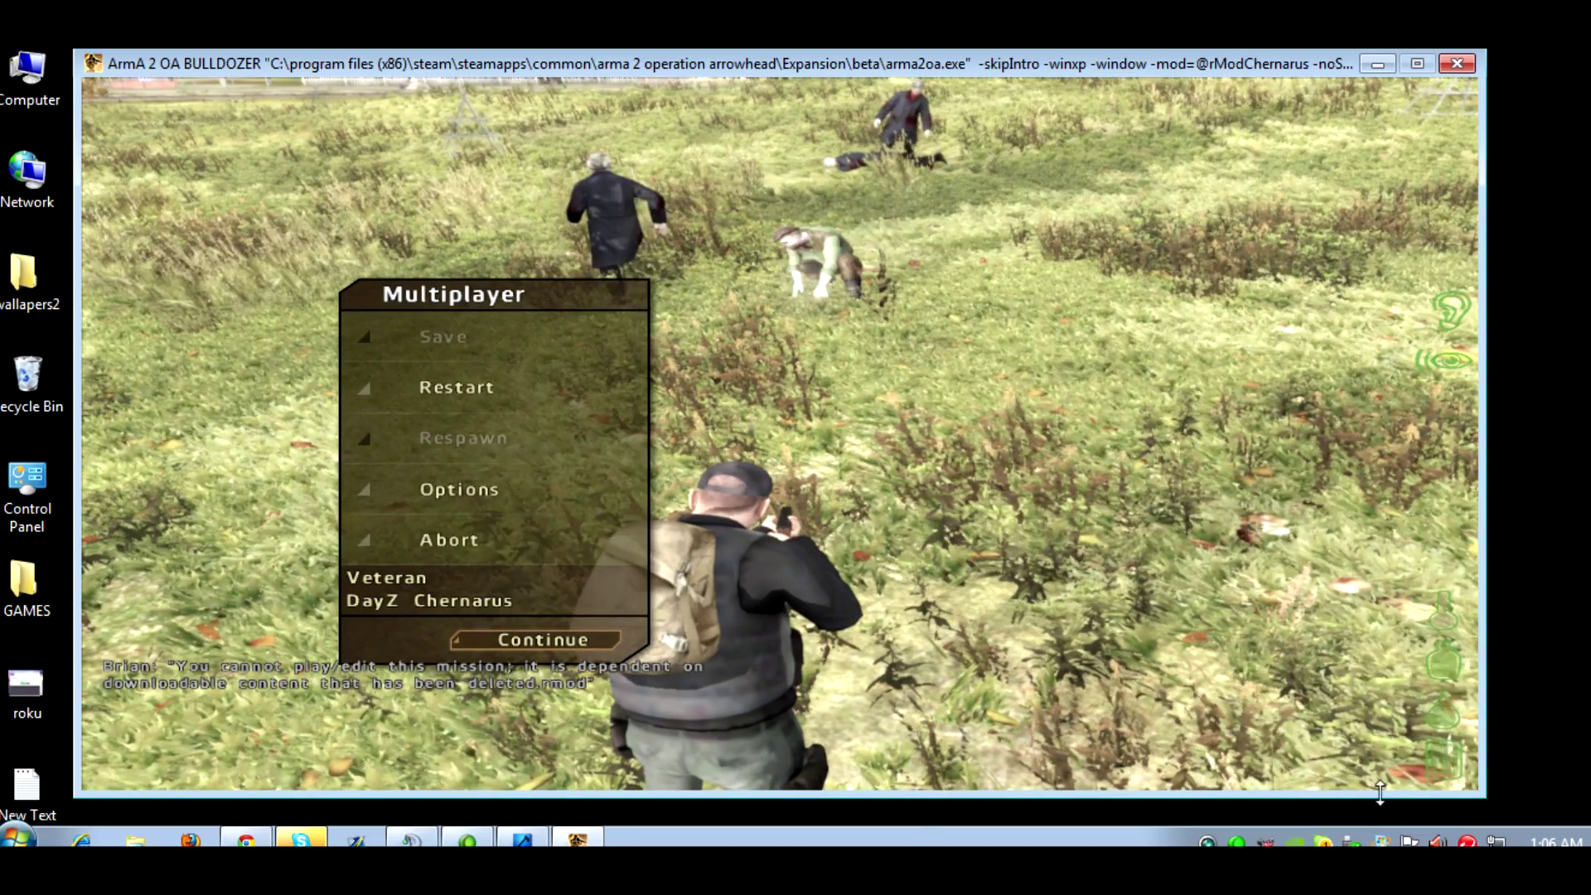
pyautogui.click(458, 544)
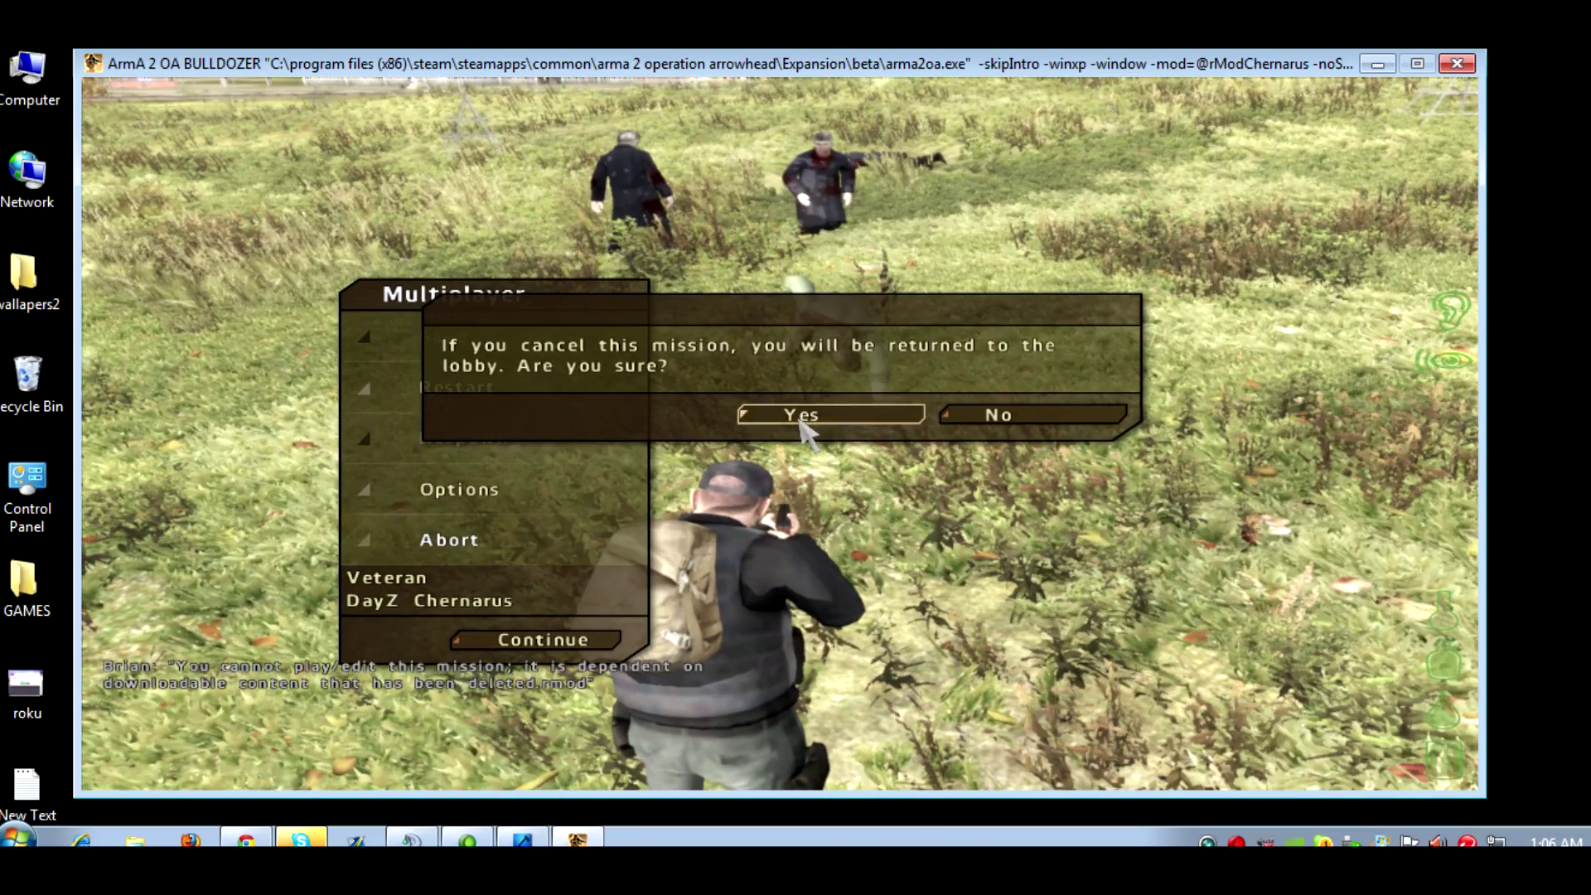
pyautogui.click(797, 415)
pyautogui.click(1152, 624)
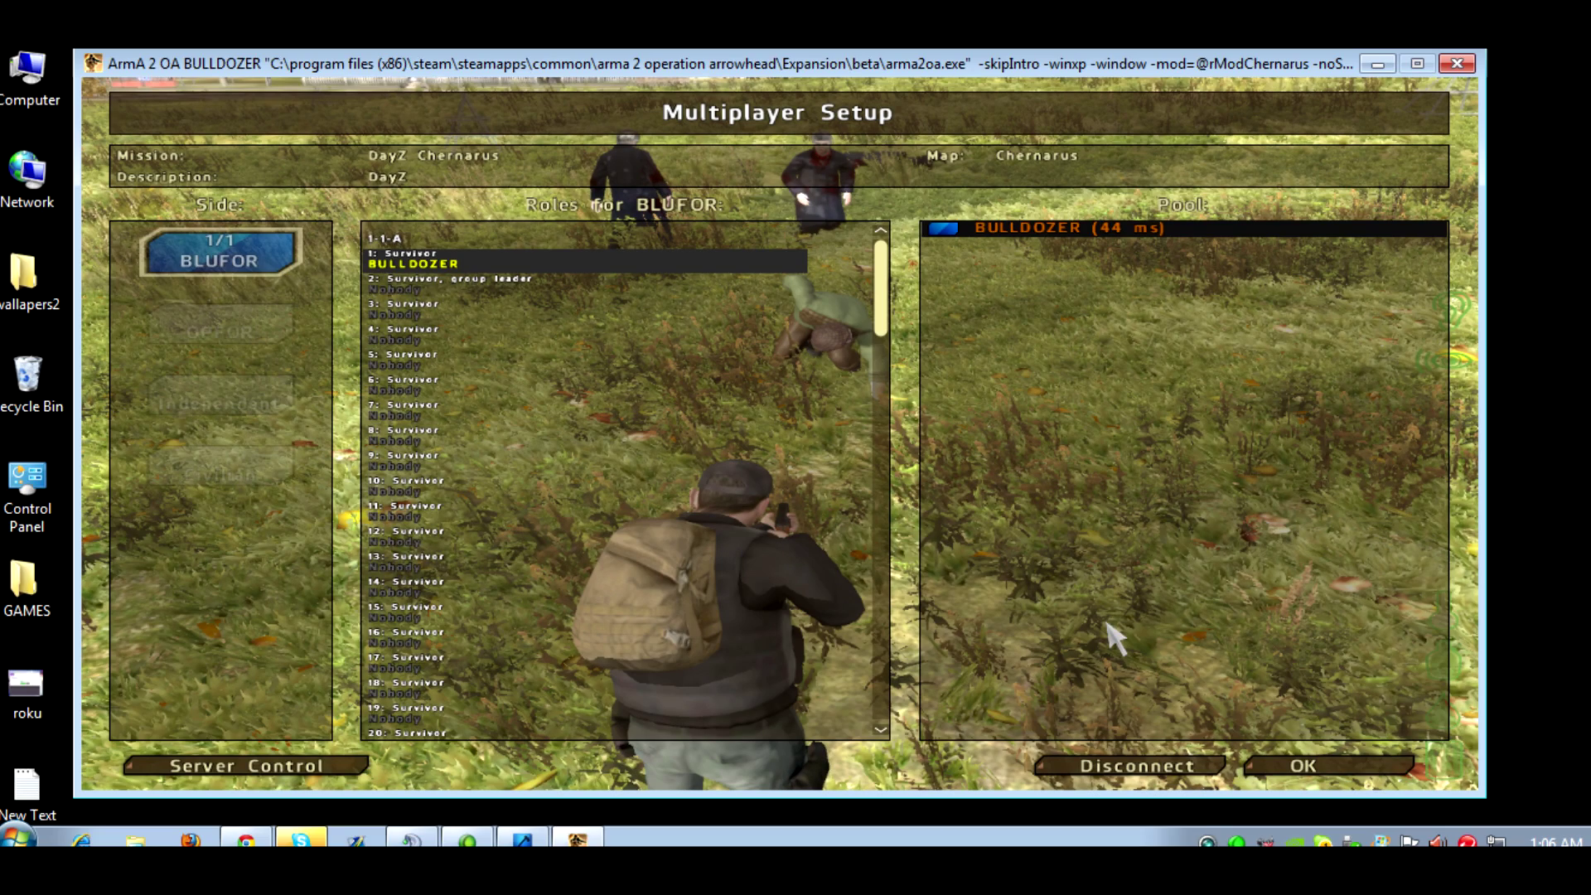
pyautogui.click(1280, 764)
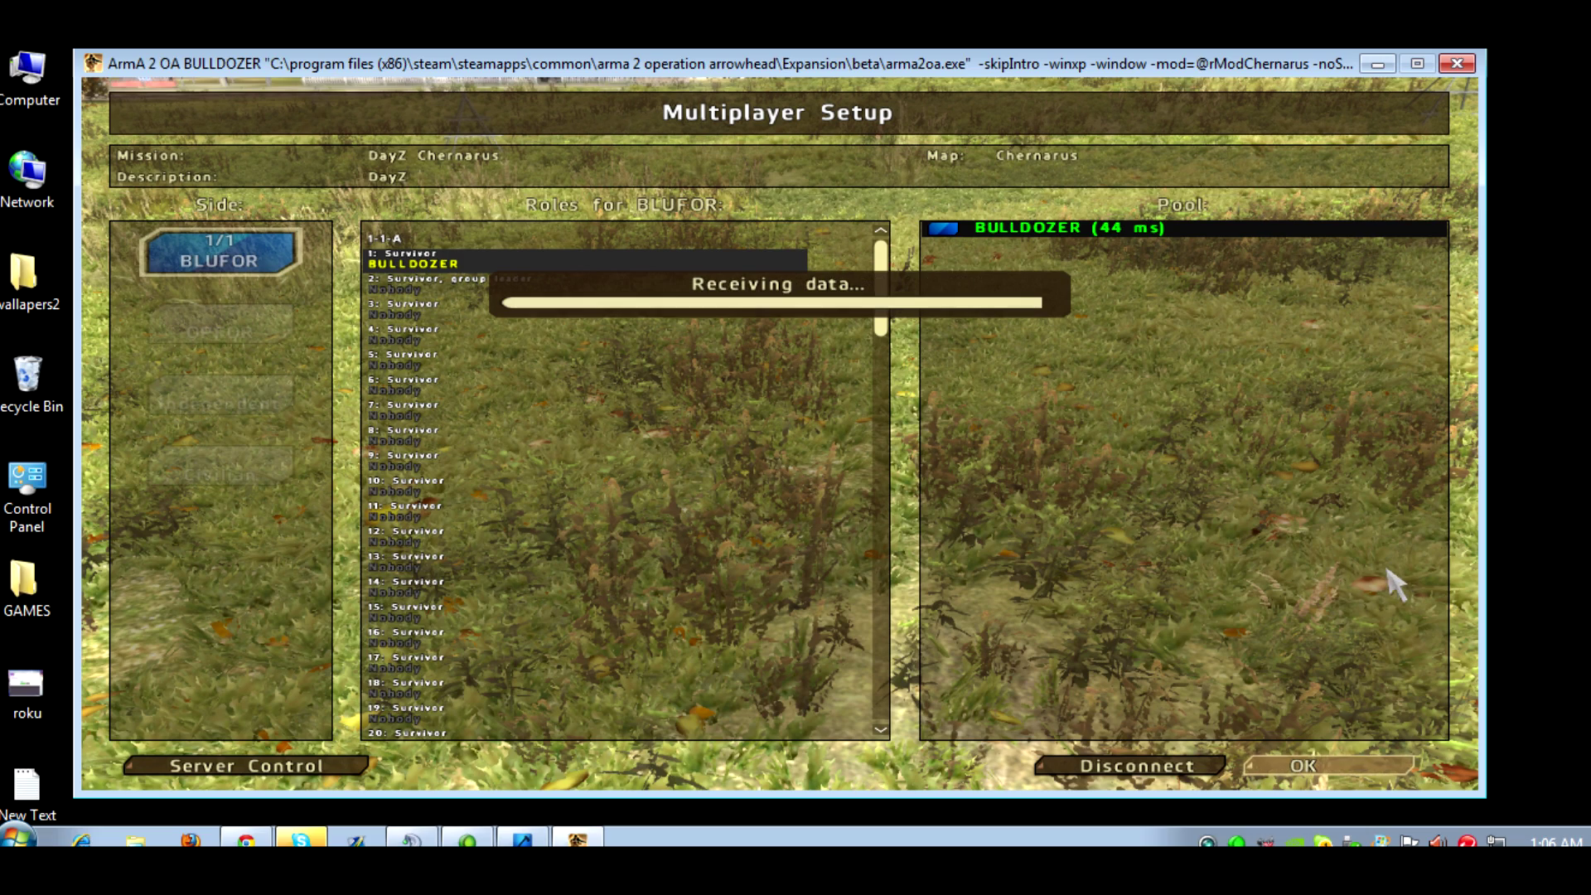